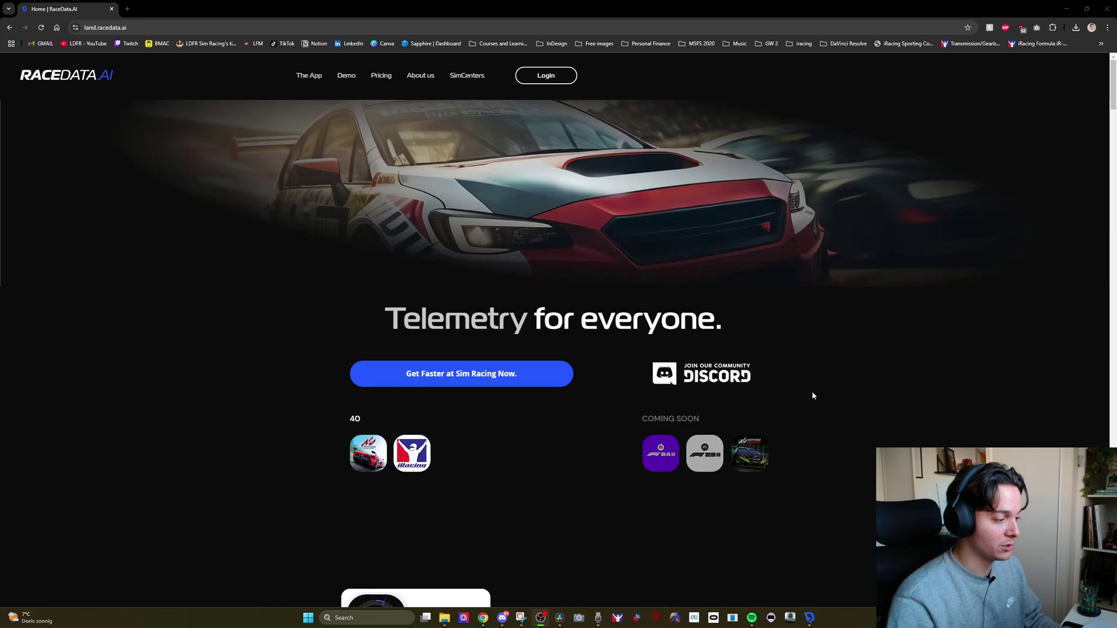
Scroll the landing page past the Analyse/Setup cards and 'Just 2 steps' to 'Find where you lose time'
scroll(849, 399, "down", 8)
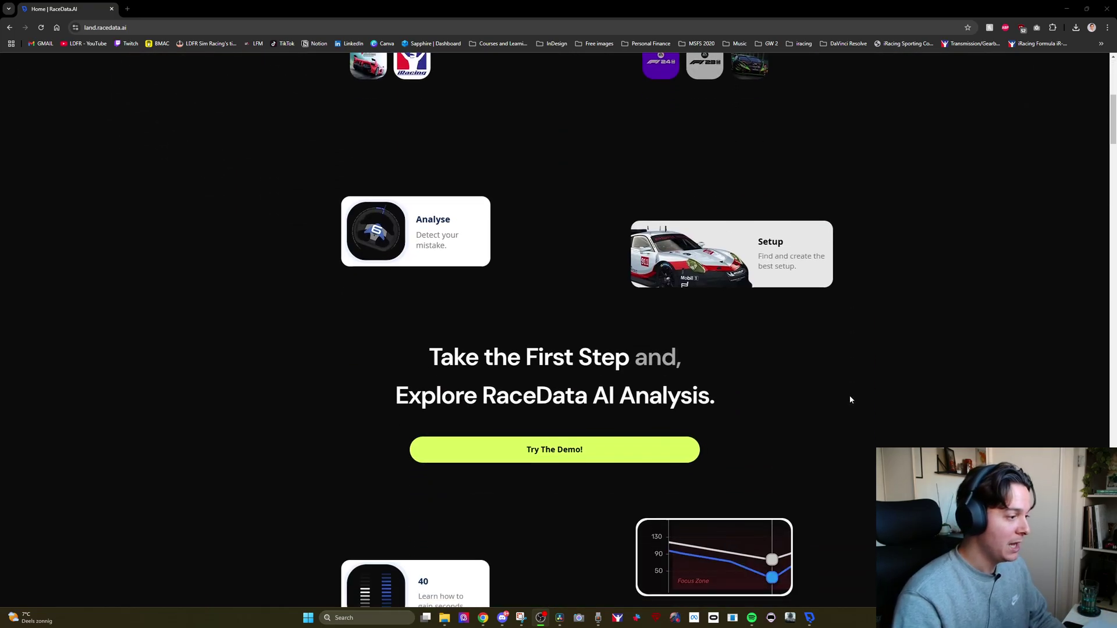
scroll(849, 399, "down", 1)
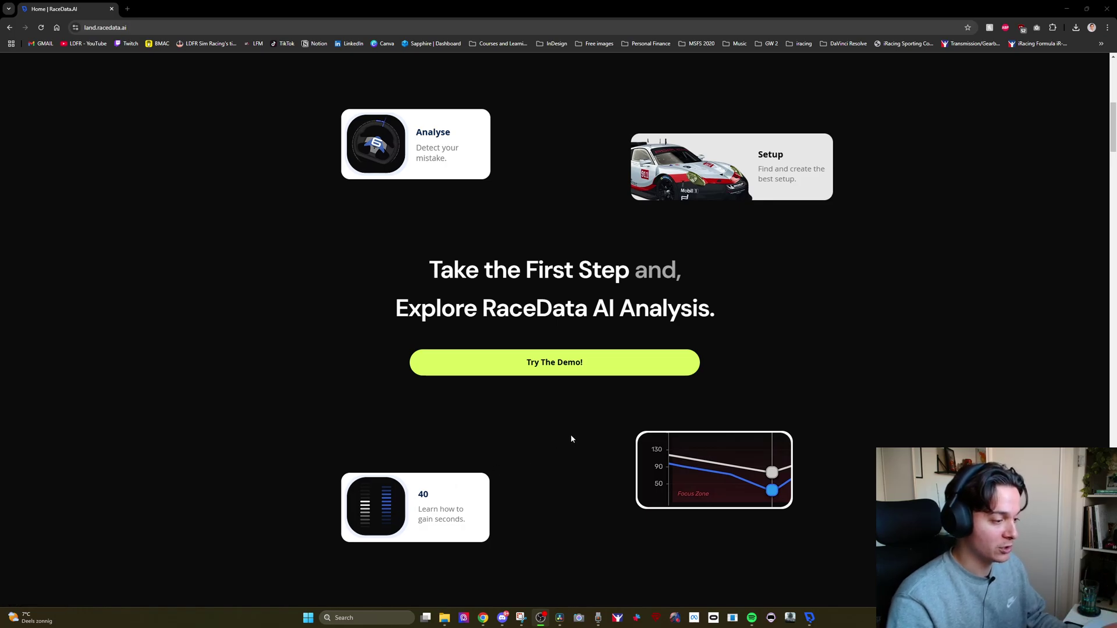
scroll(857, 268, "down", 10)
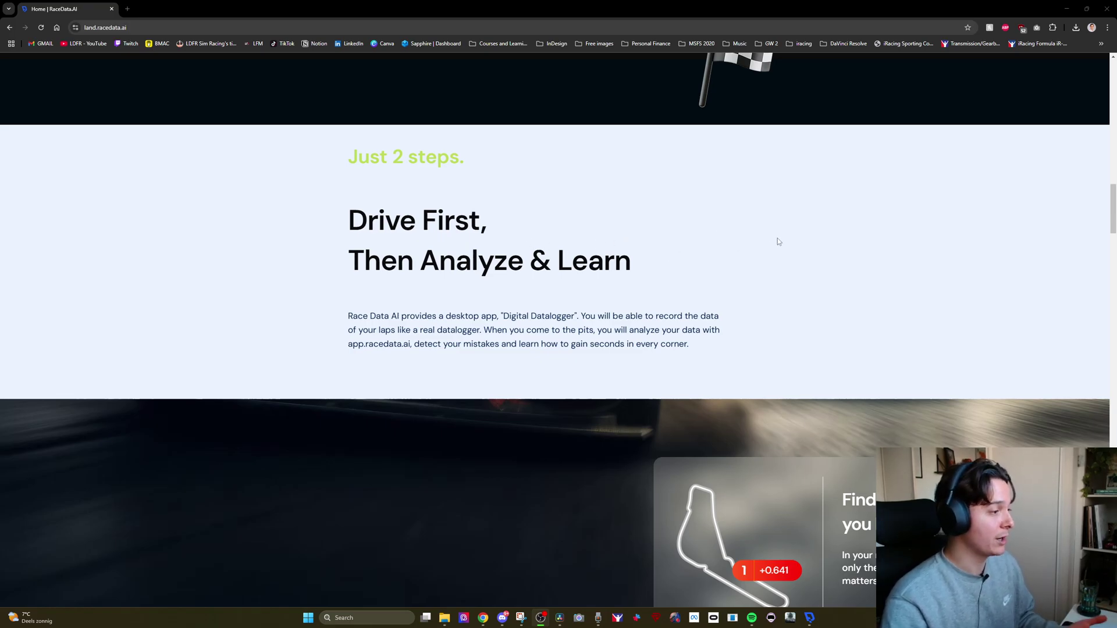
scroll(777, 238, "down", 6)
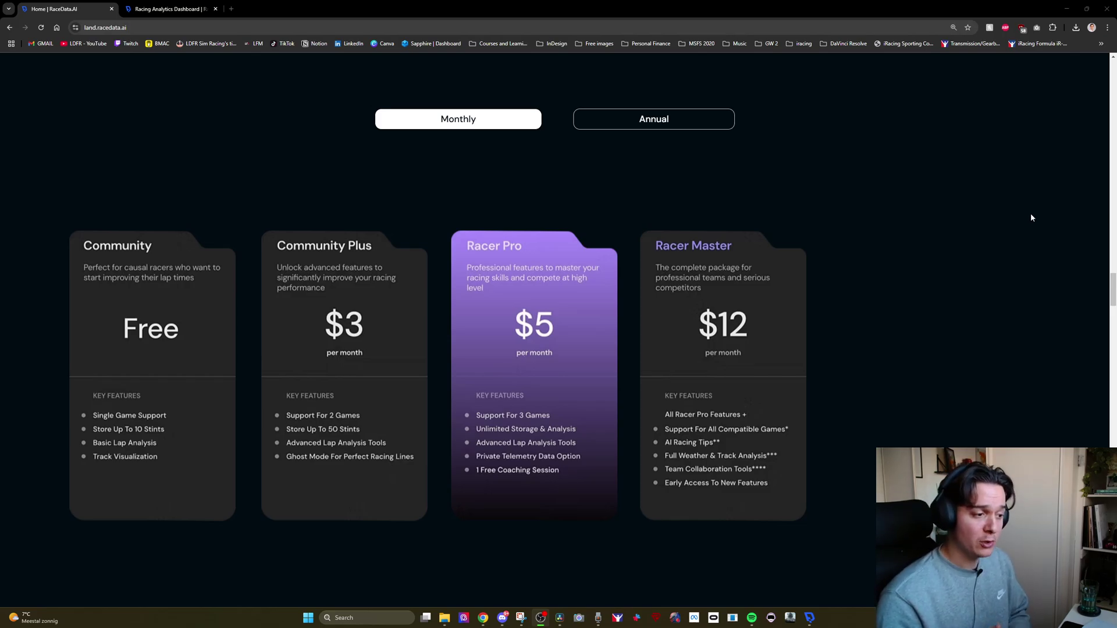
Scroll to the bottom of the plan comparison table with its compatibility footnotes
scroll(1031, 217, "down", 1)
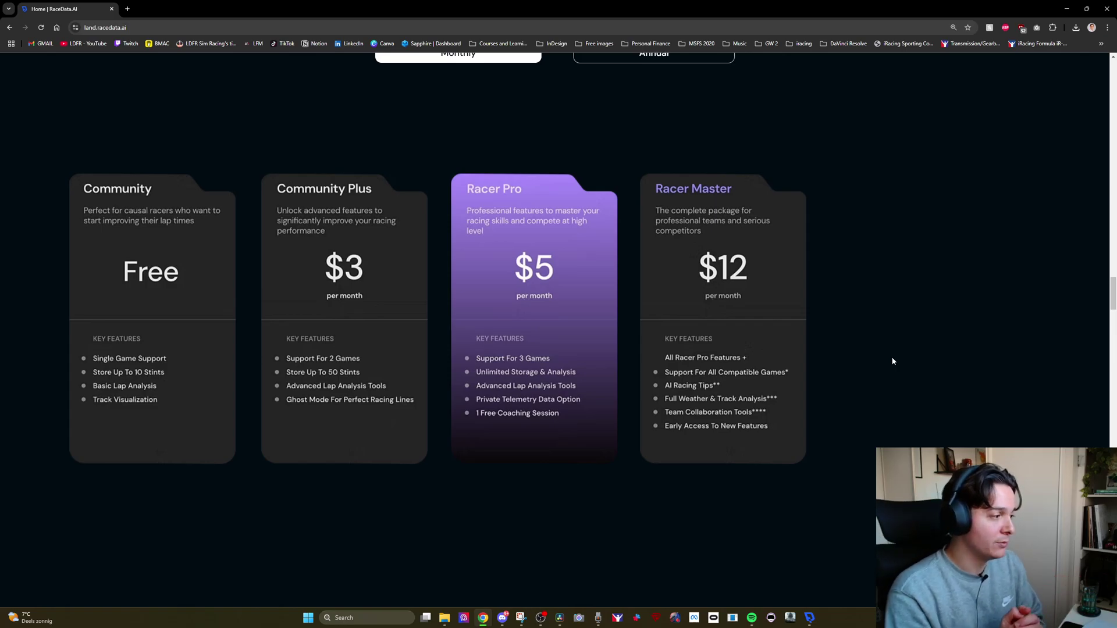
scroll(473, 460, "down", 10)
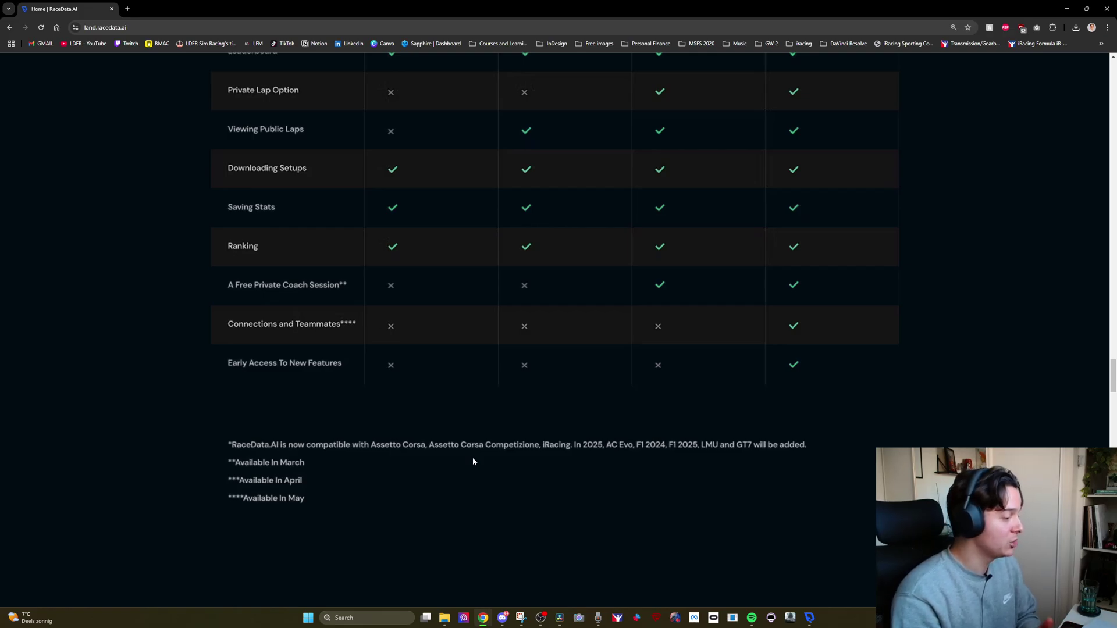
Scroll through the feature comparison table rows down to the FAQ and 'Get in Touch' sections
scroll(319, 462, "up", 10)
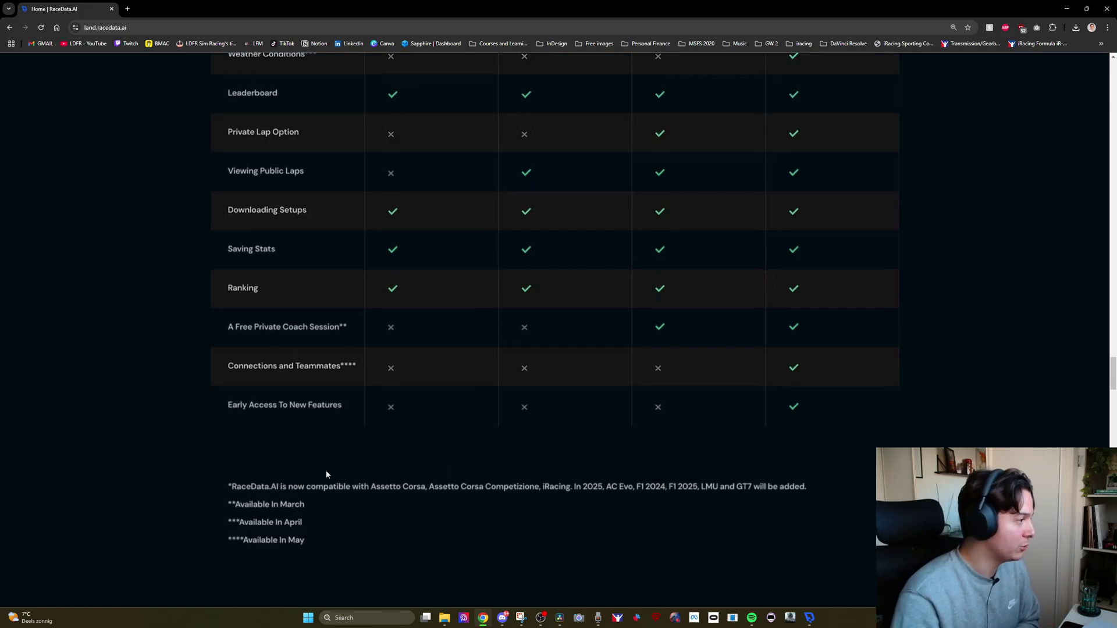
scroll(216, 206, "down", 1)
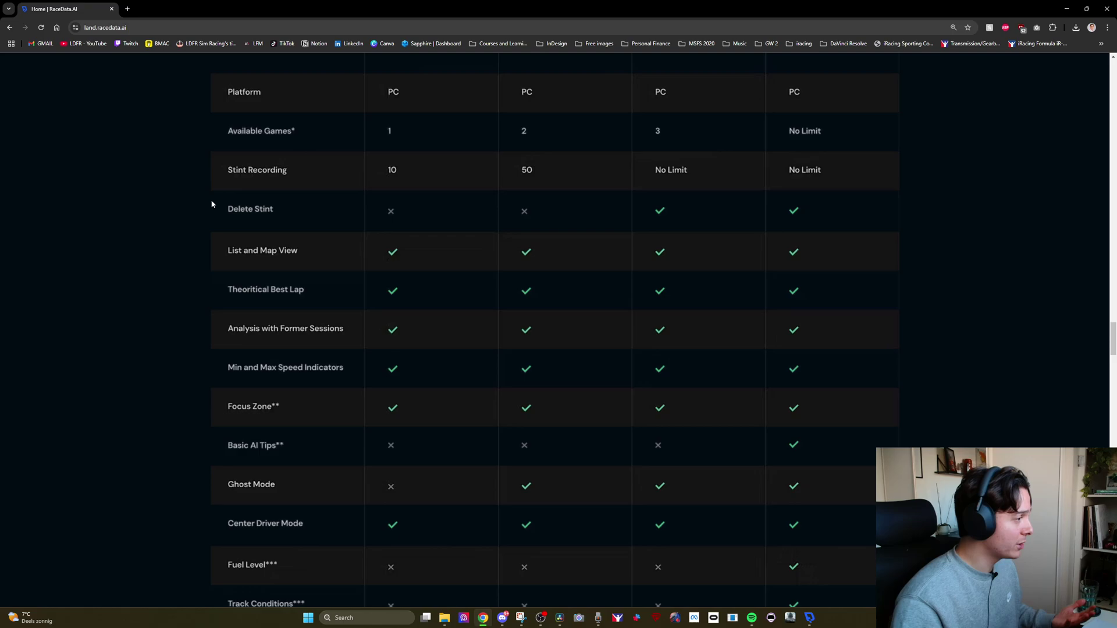
scroll(240, 185, "down", 2)
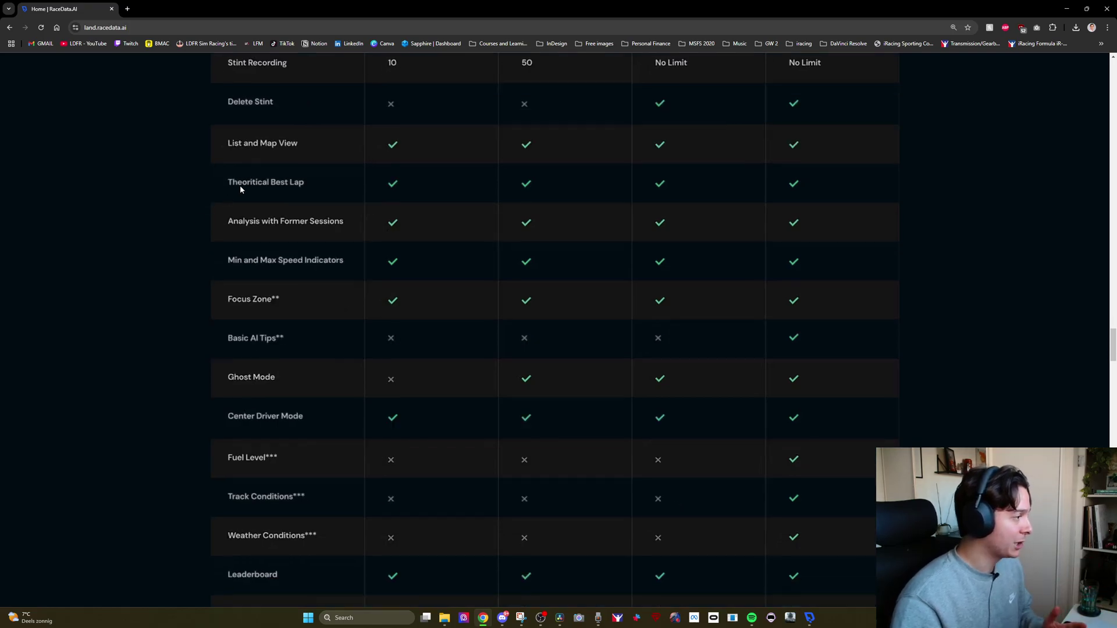
scroll(203, 209, "down", 1)
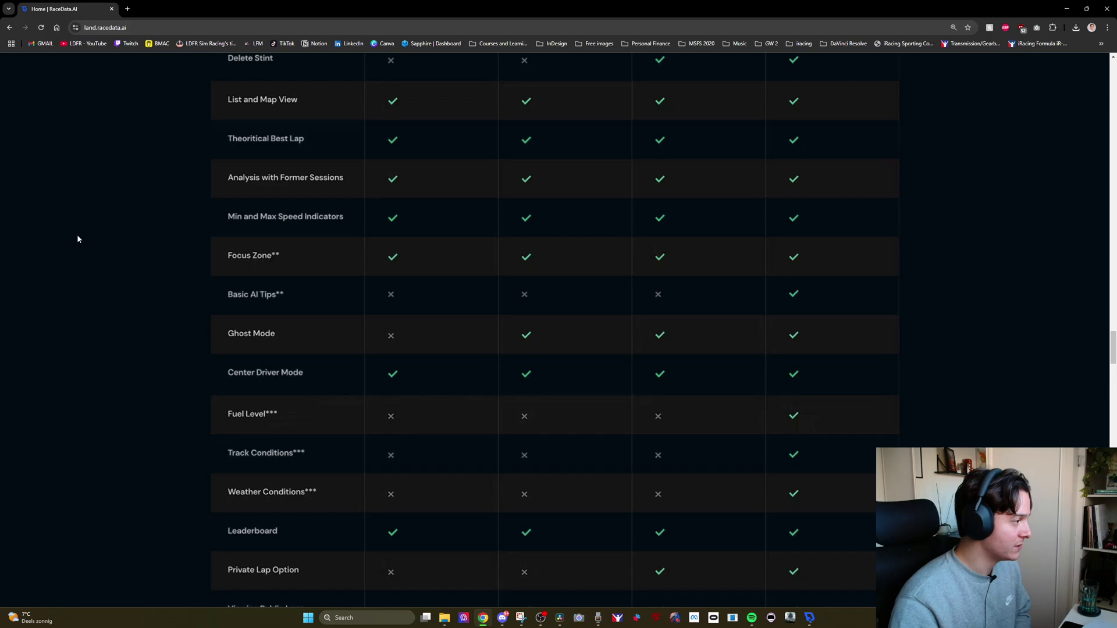
scroll(77, 236, "down", 1)
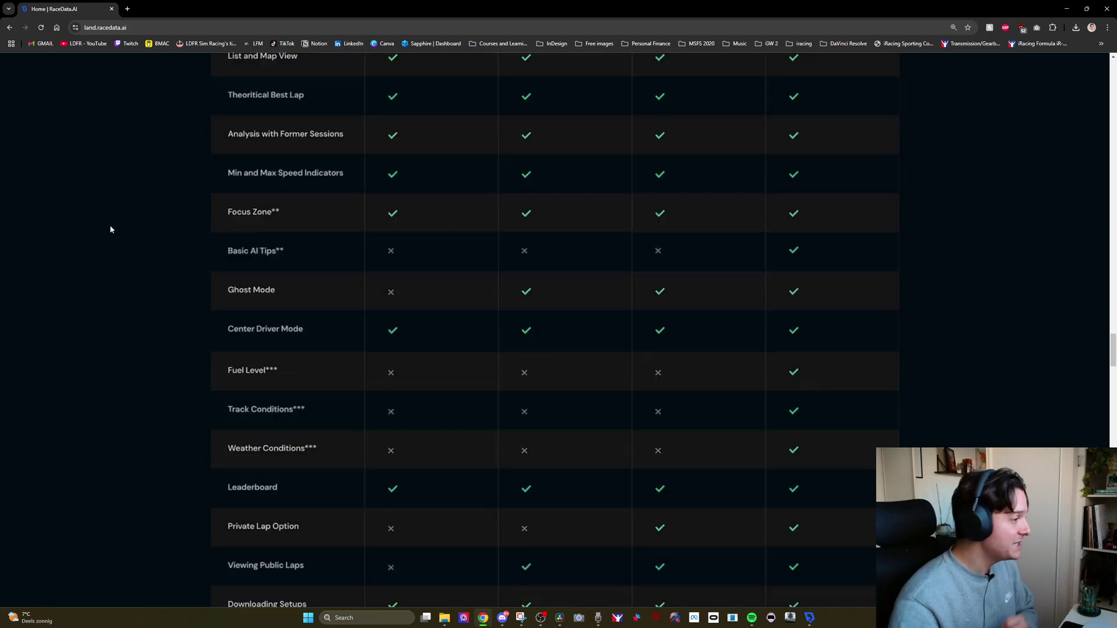
scroll(113, 239, "down", 3)
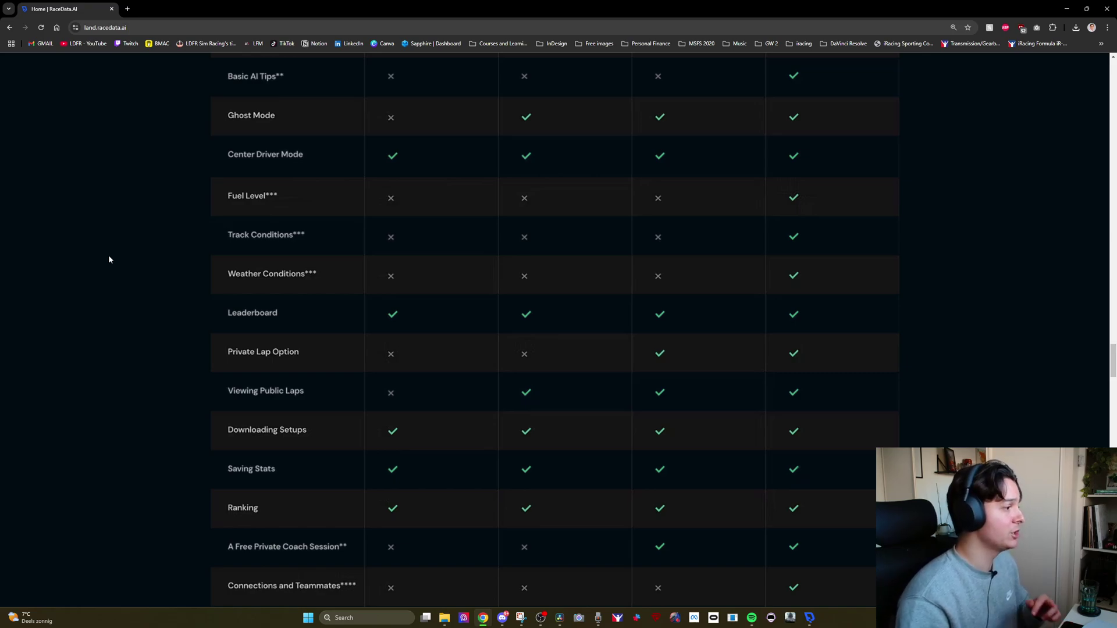
scroll(116, 221, "down", 2)
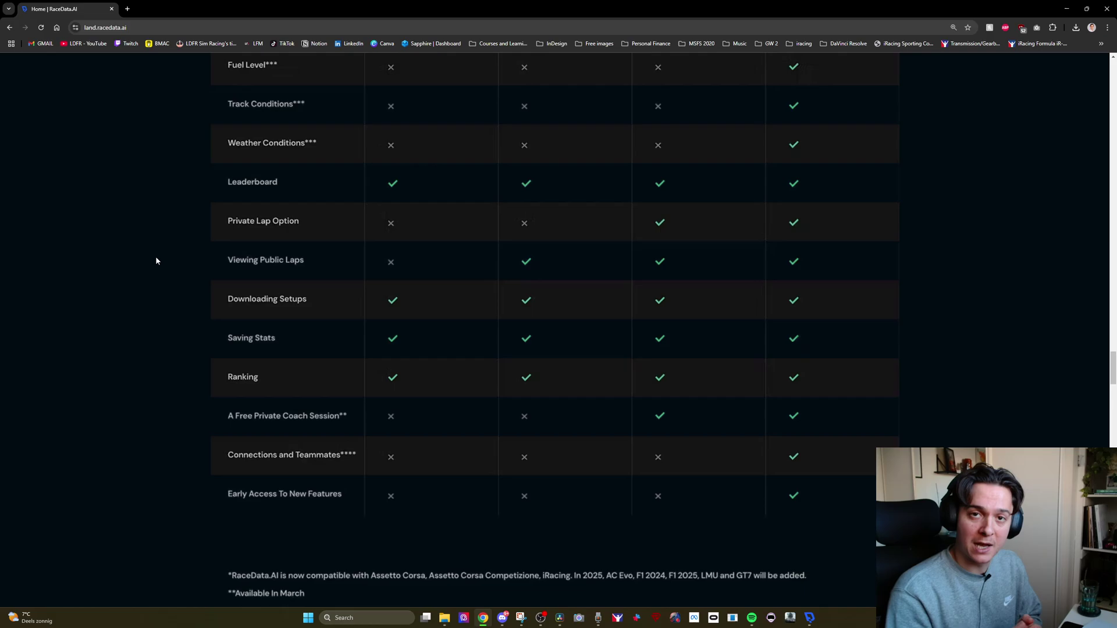
scroll(140, 255, "down", 10)
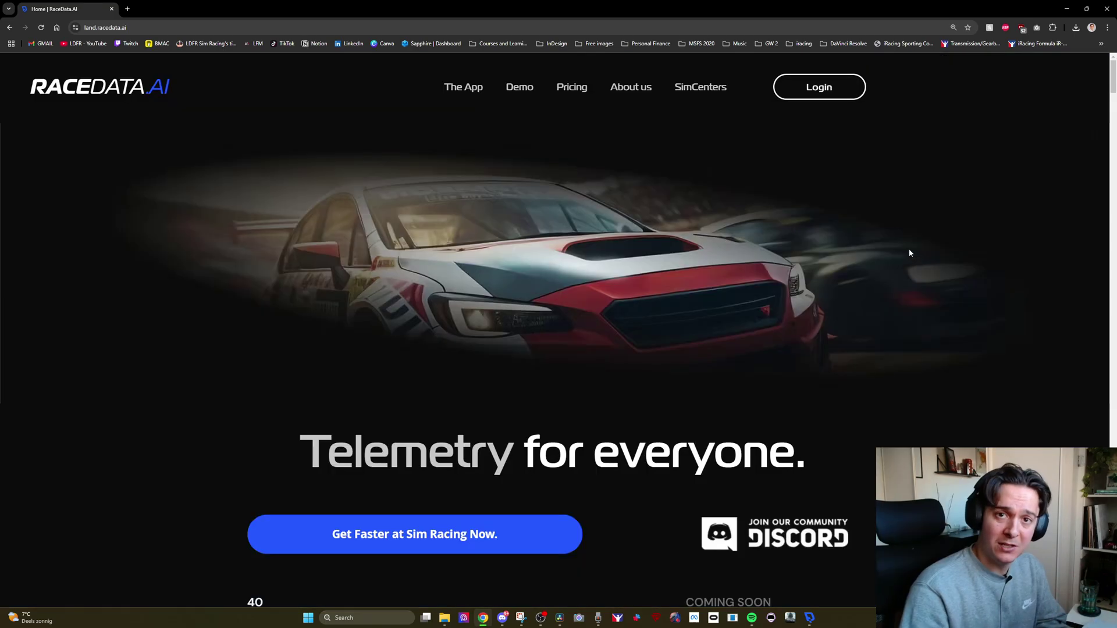
Log in to the personal dashboard, toggle the navigation sidebar, and bring up the desktop data logger
left_click(819, 87)
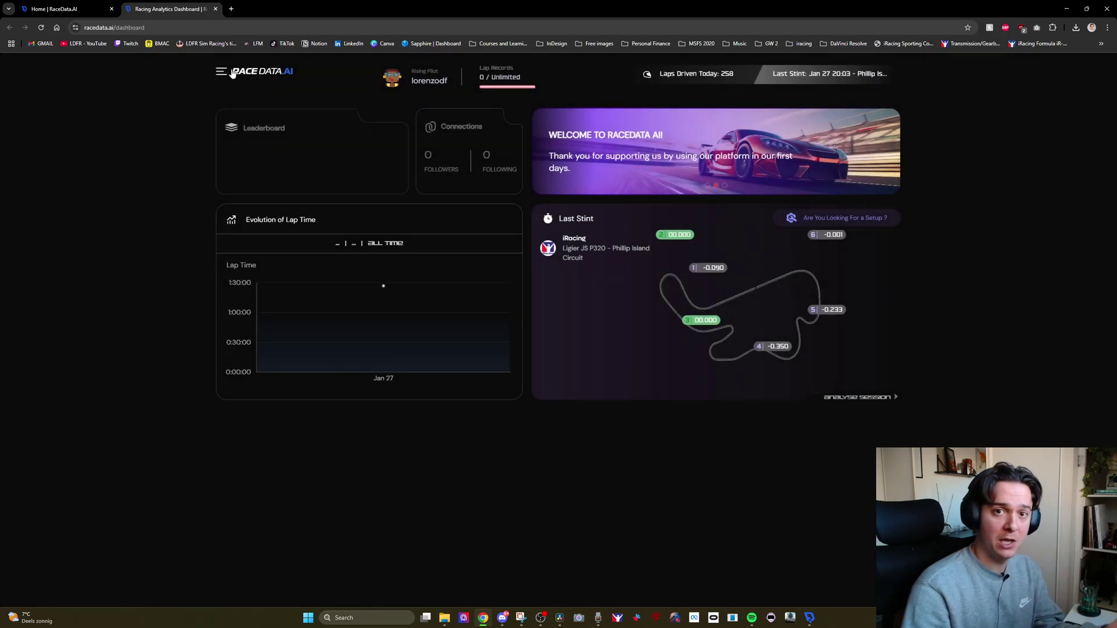
left_click(230, 72)
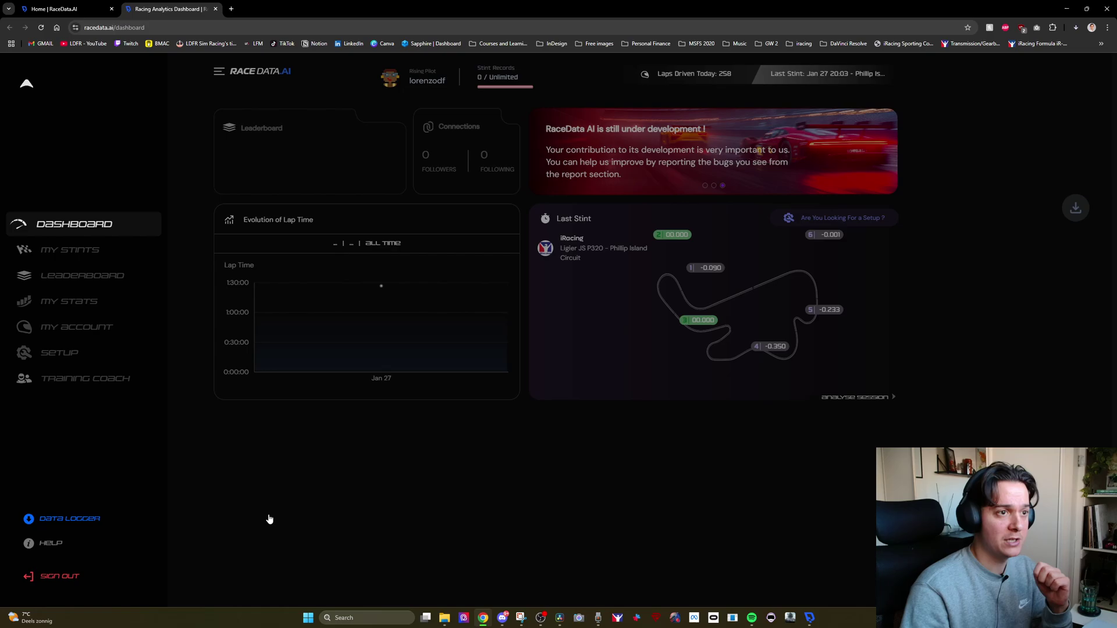
left_click(1023, 200)
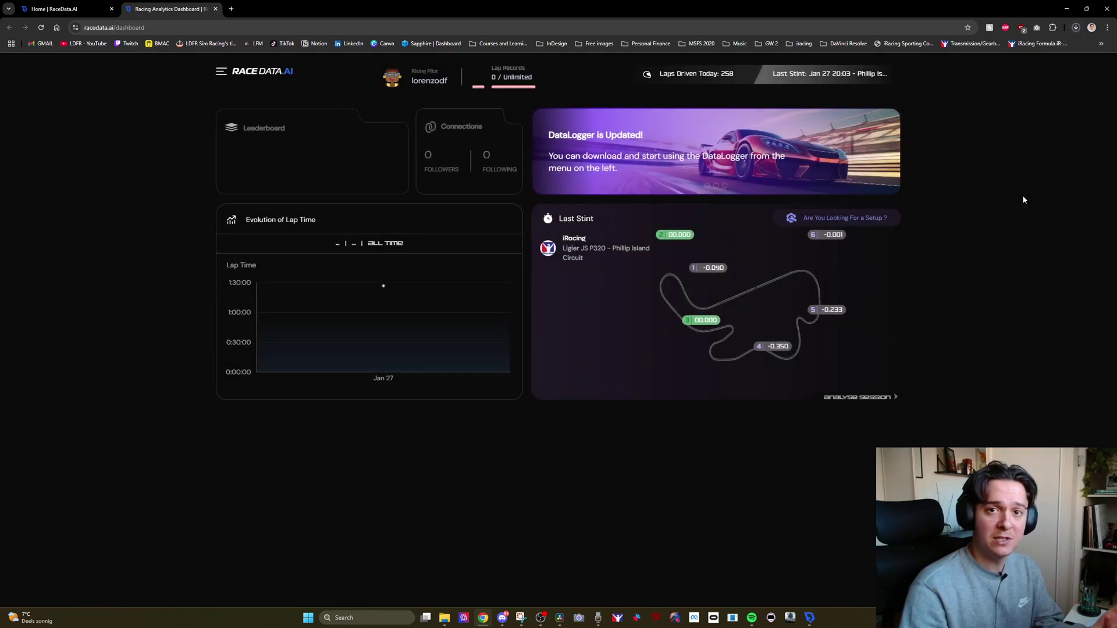
left_click(809, 618)
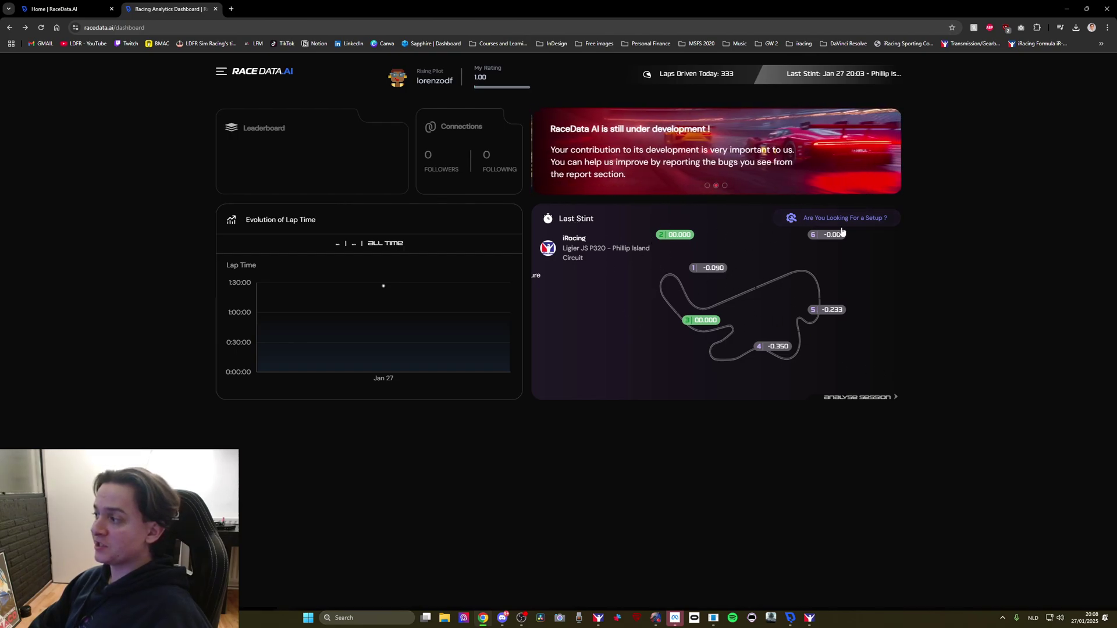
Open the last Phillip Island stint analysis, keeping Lap 7 as the reference lap
left_click(850, 398)
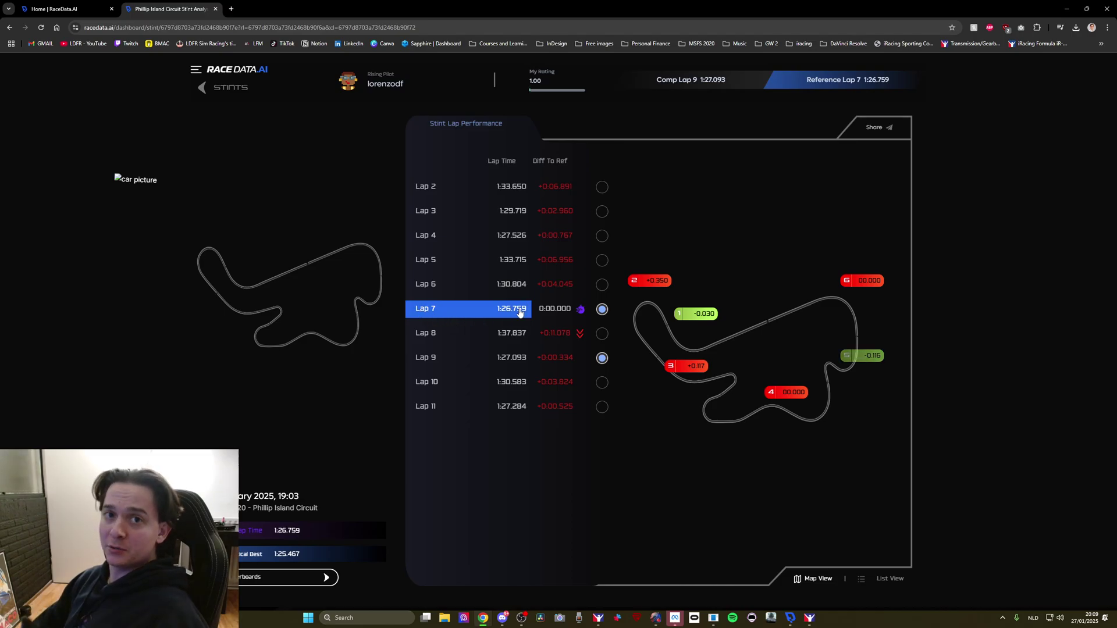
left_click(821, 87)
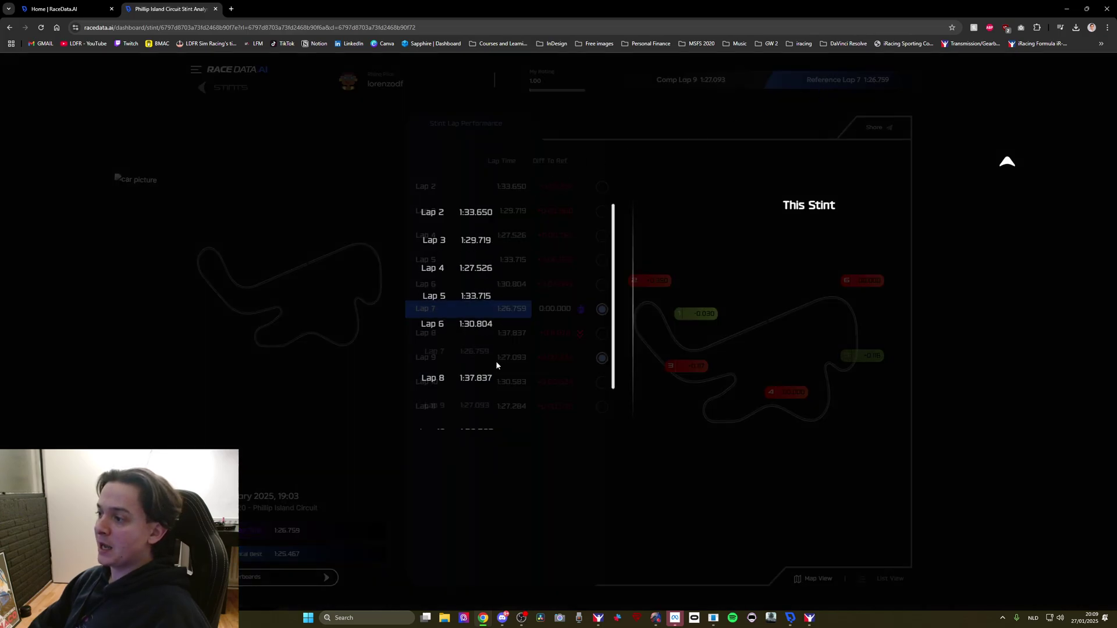
scroll(493, 356, "down", 1)
scroll(483, 247, "up", 1)
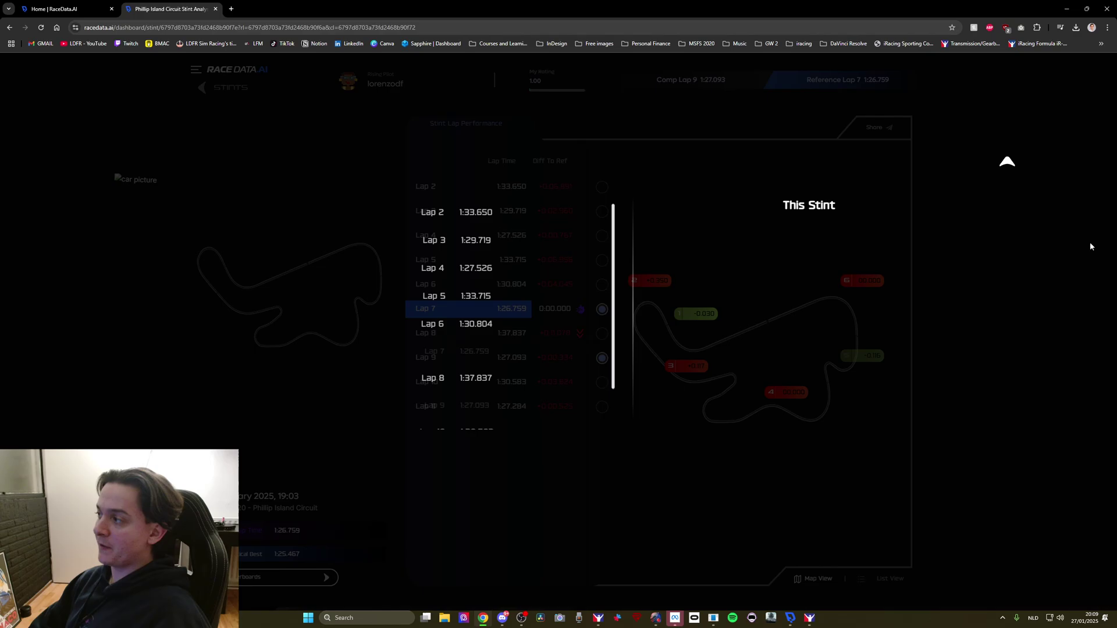
left_click(1009, 162)
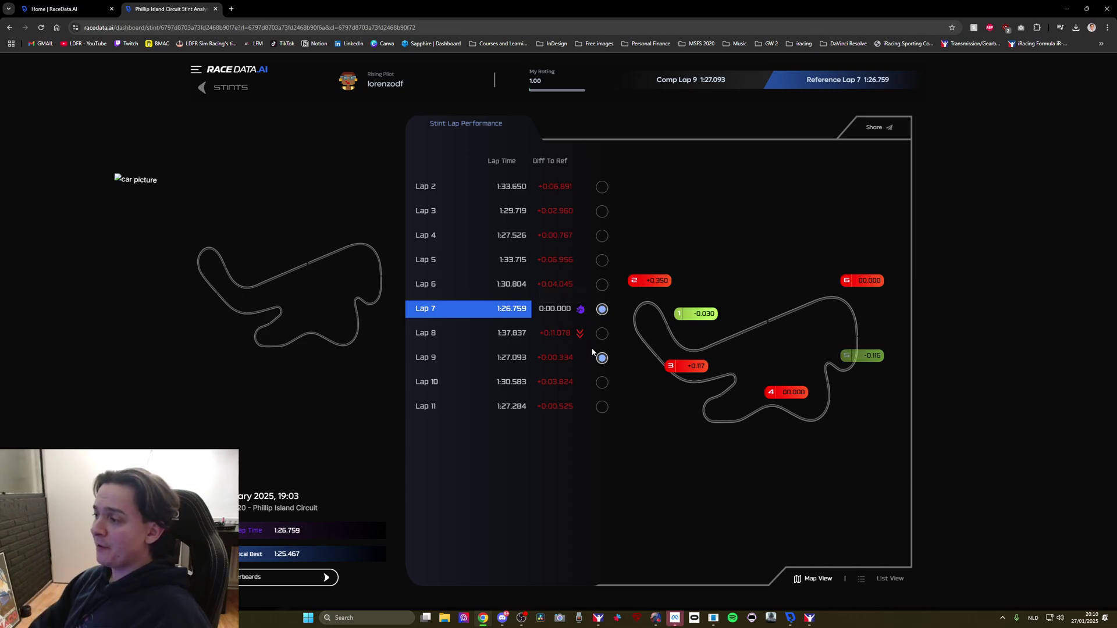
Compare Laps 8, 9, 10 and 11 against reference Lap 7, ending on Lap 9
left_click(602, 334)
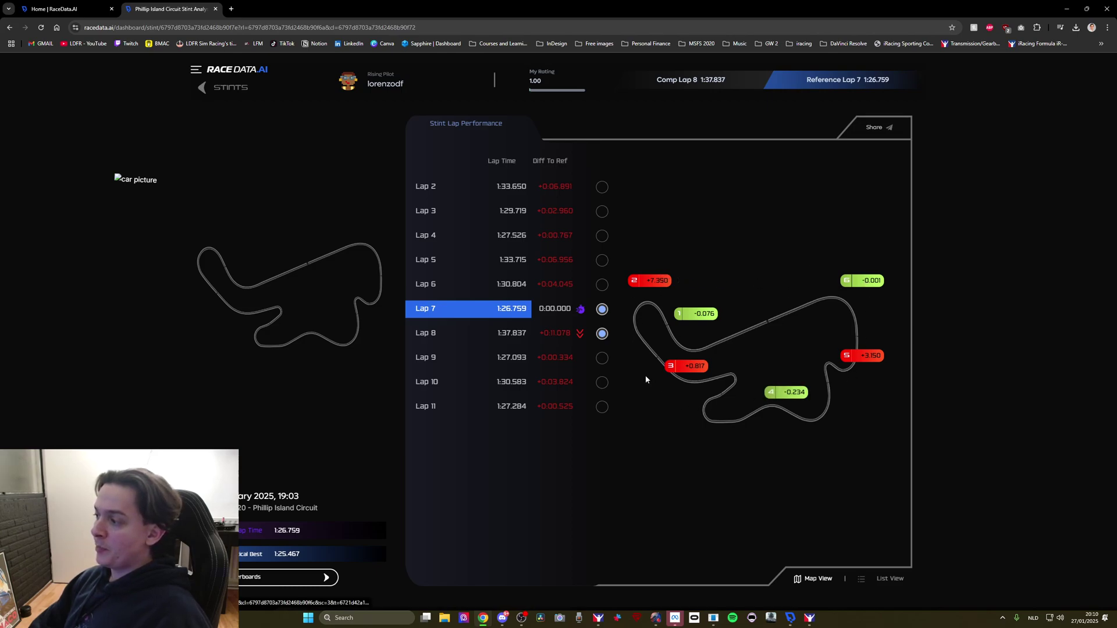
left_click(602, 358)
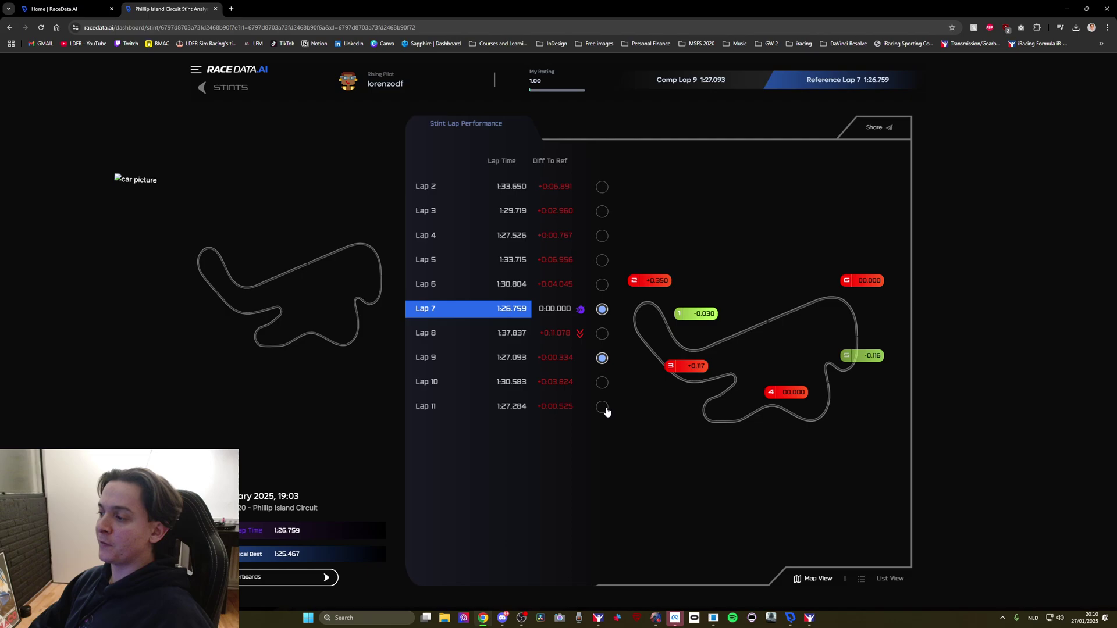
left_click(601, 335)
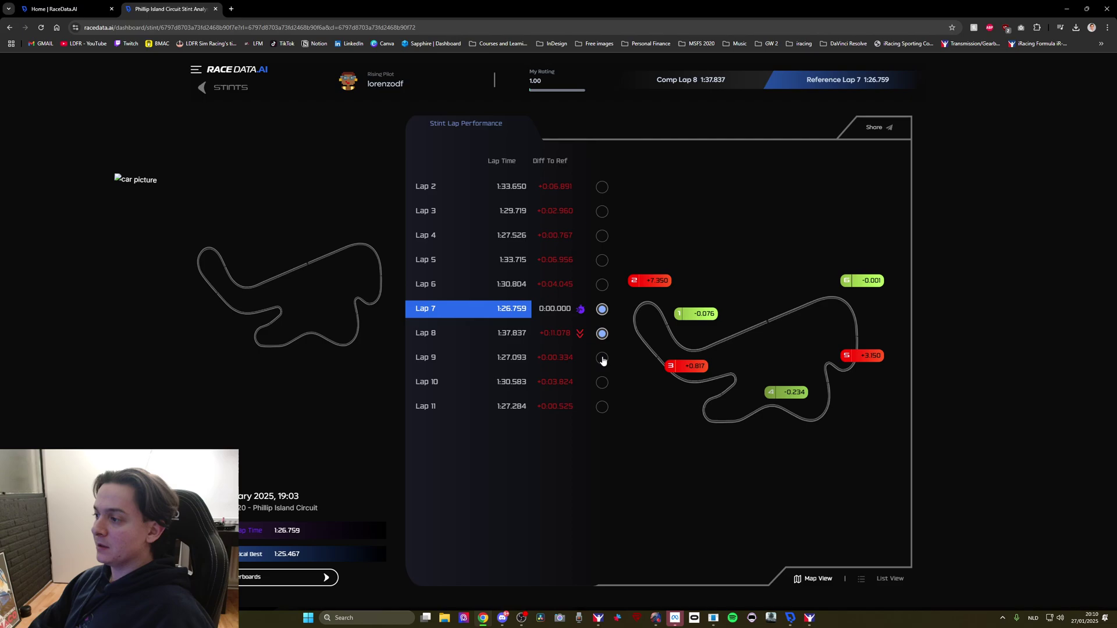
left_click(602, 359)
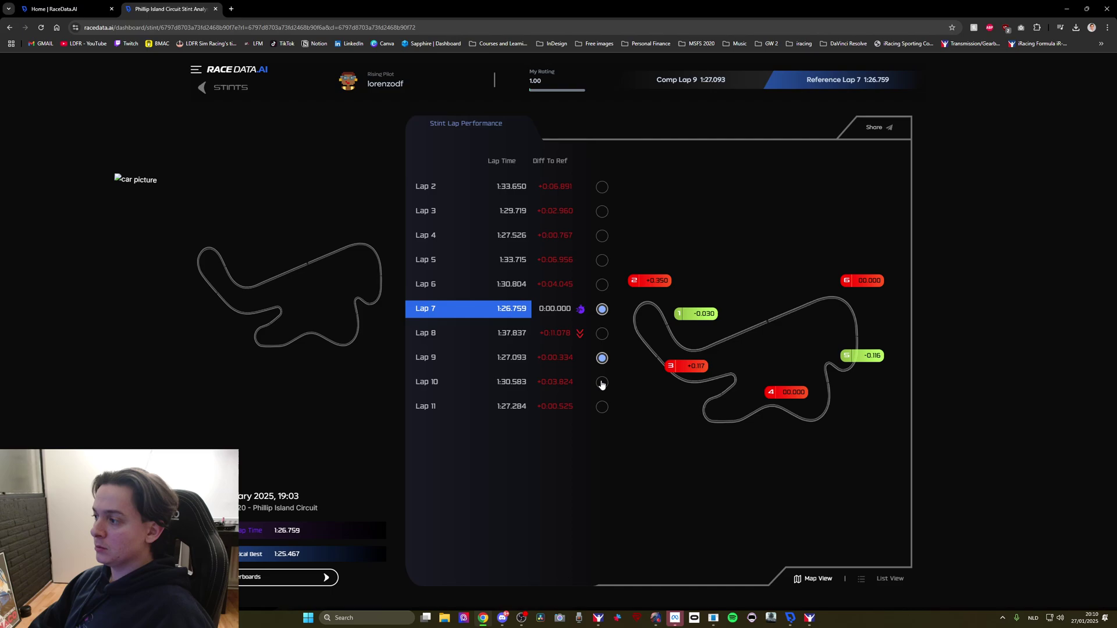
left_click(602, 383)
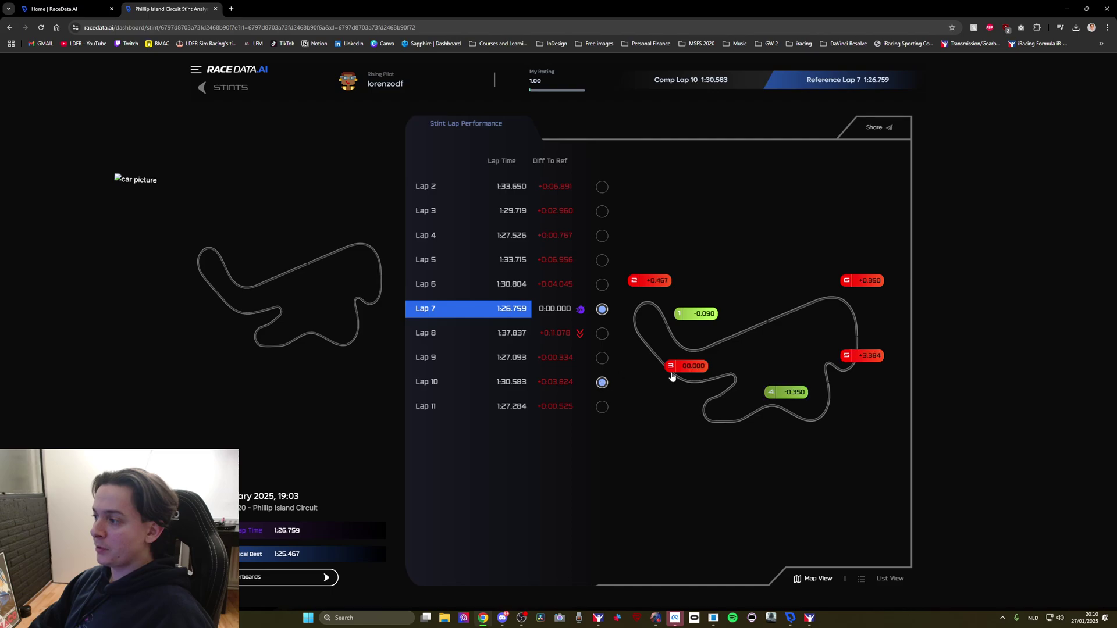
left_click(603, 409)
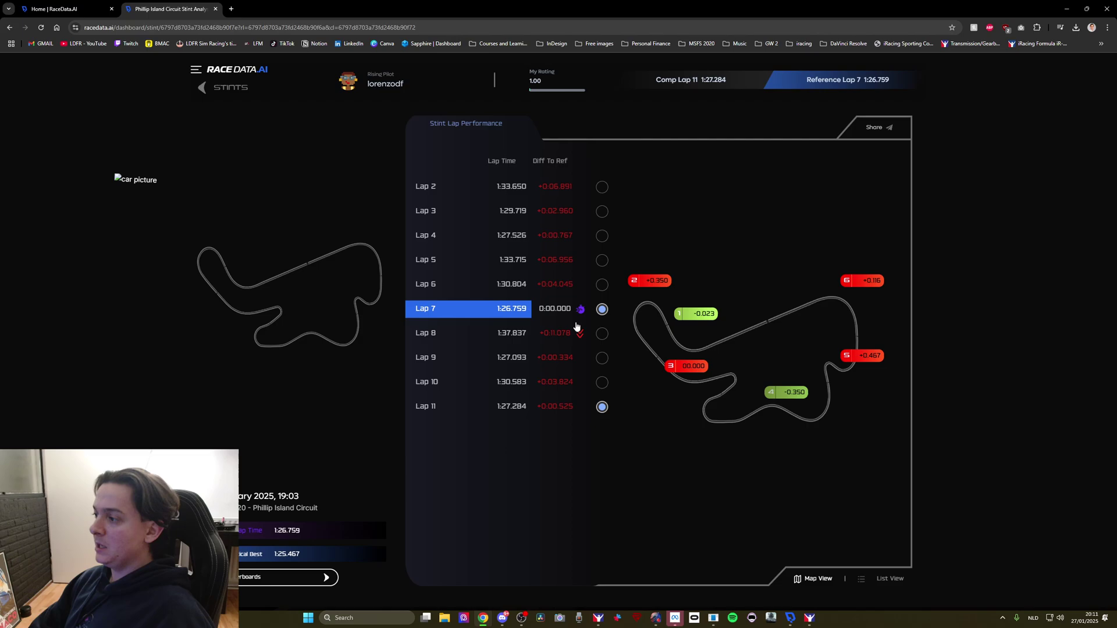
left_click(602, 358)
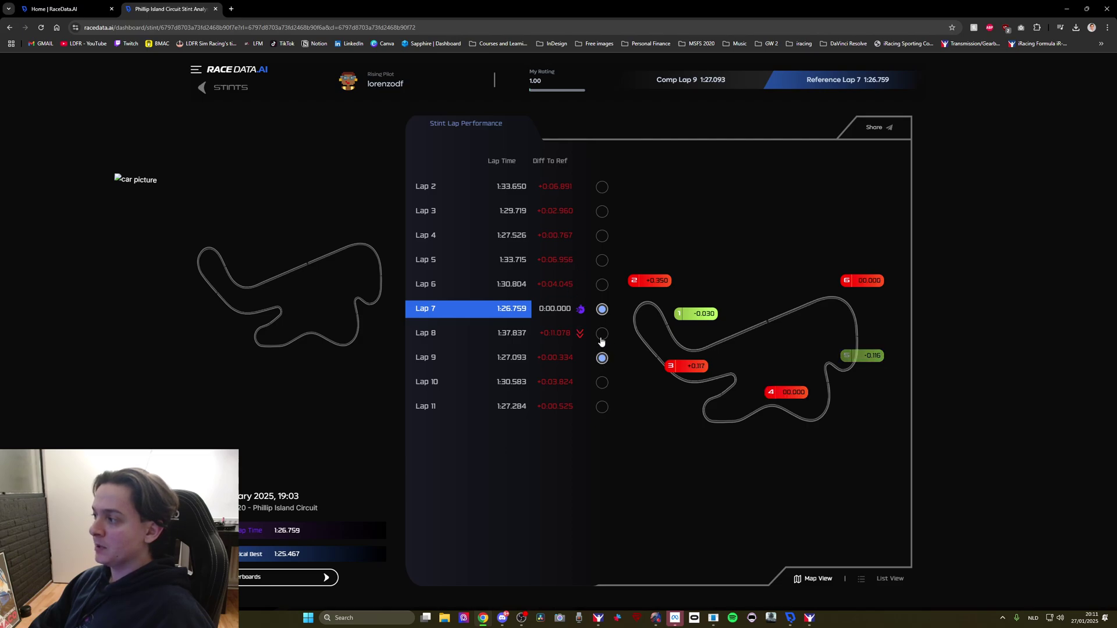
left_click(602, 382)
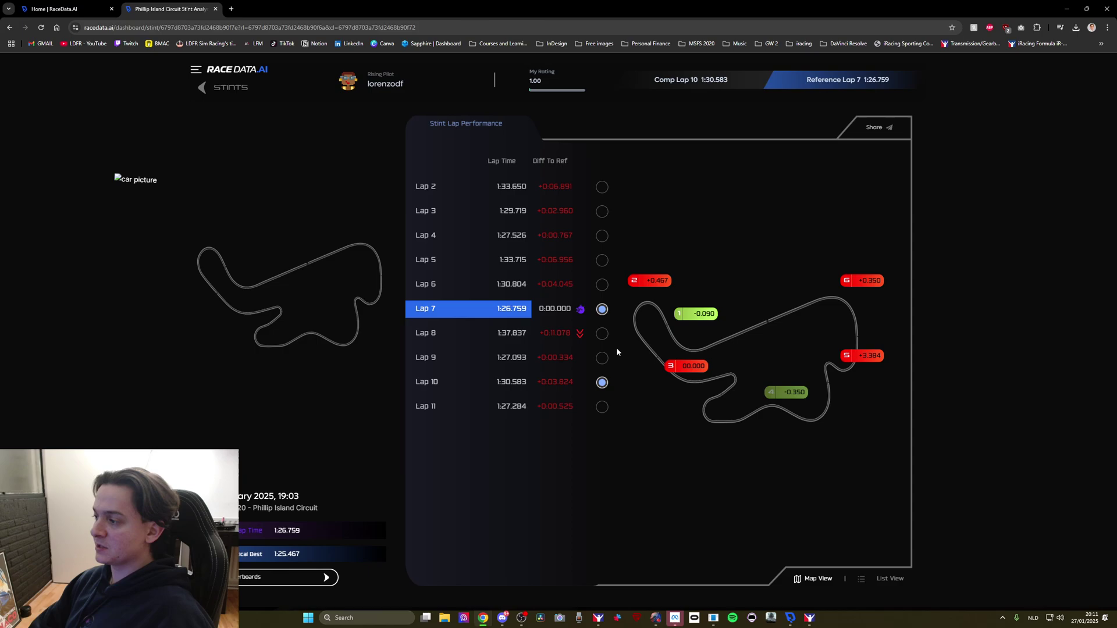
left_click(602, 409)
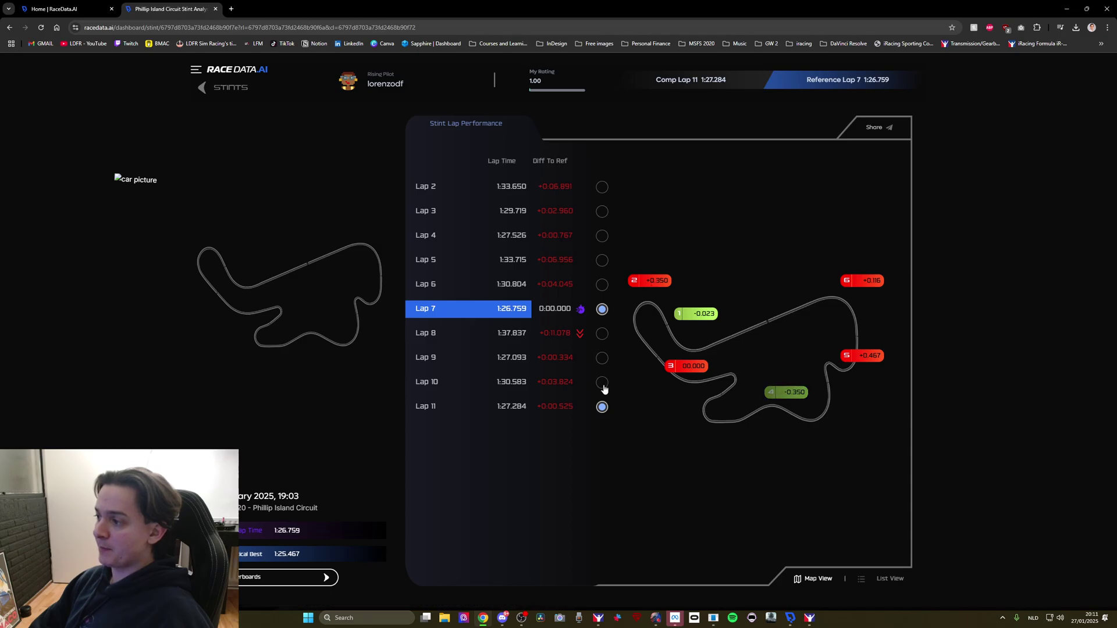
left_click(602, 358)
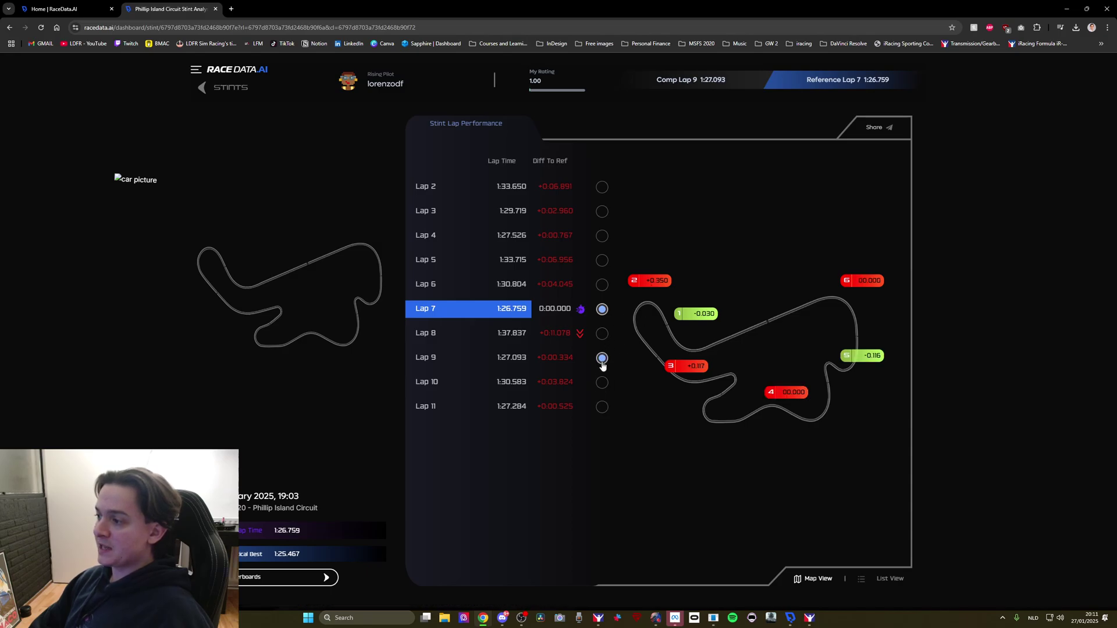
Open the Lap 9 Turn 2 segment analysis from the track map and step the replay back
left_click(658, 284)
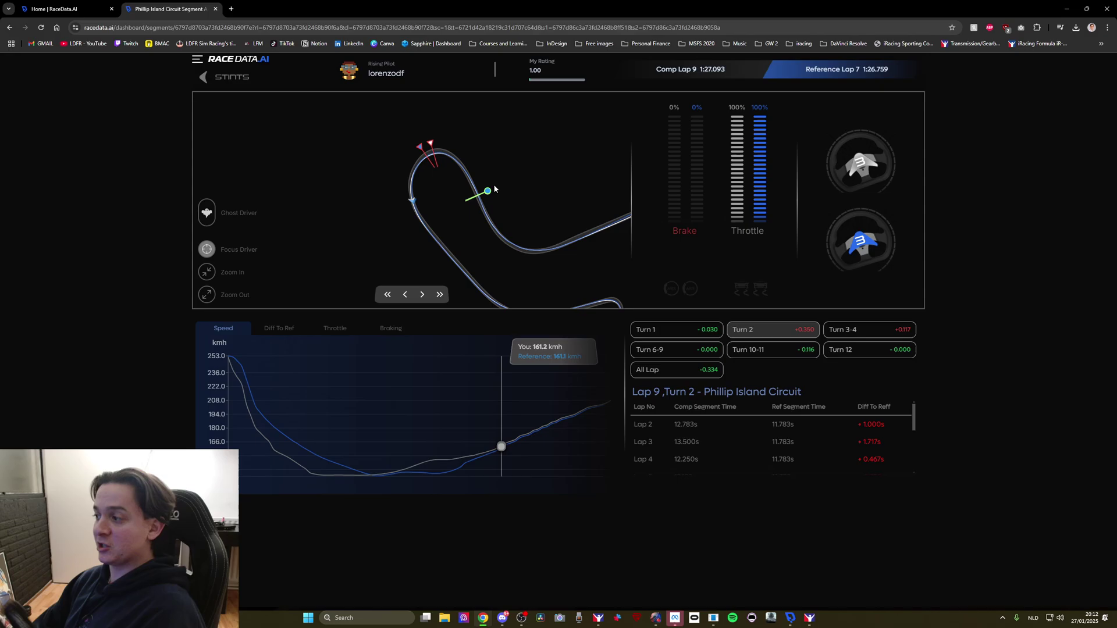
key("Left")
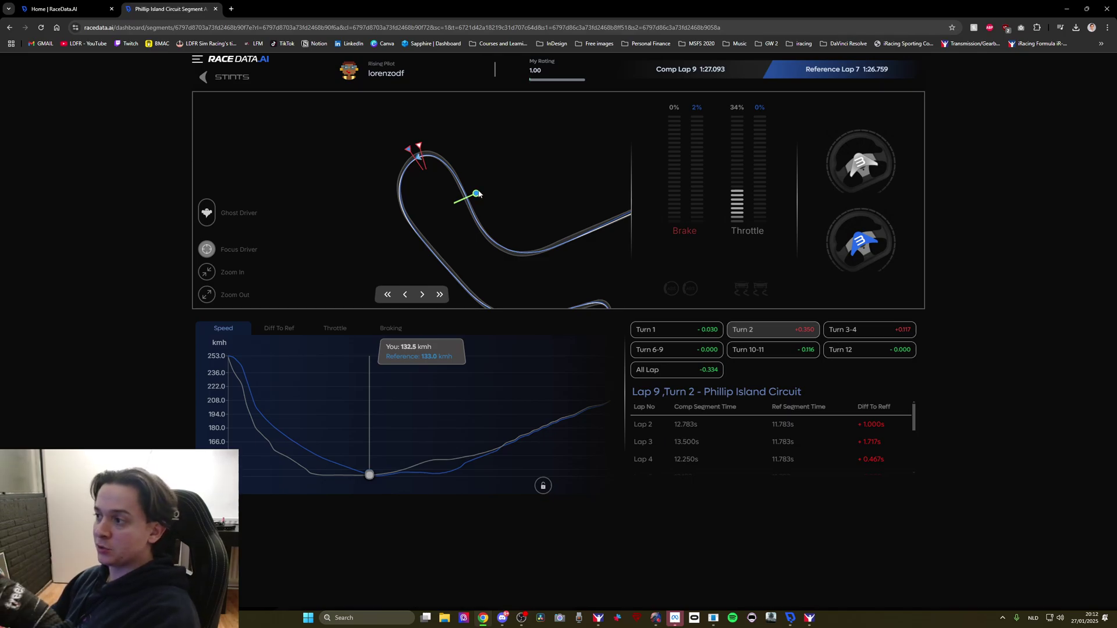
mouse_move(475, 215)
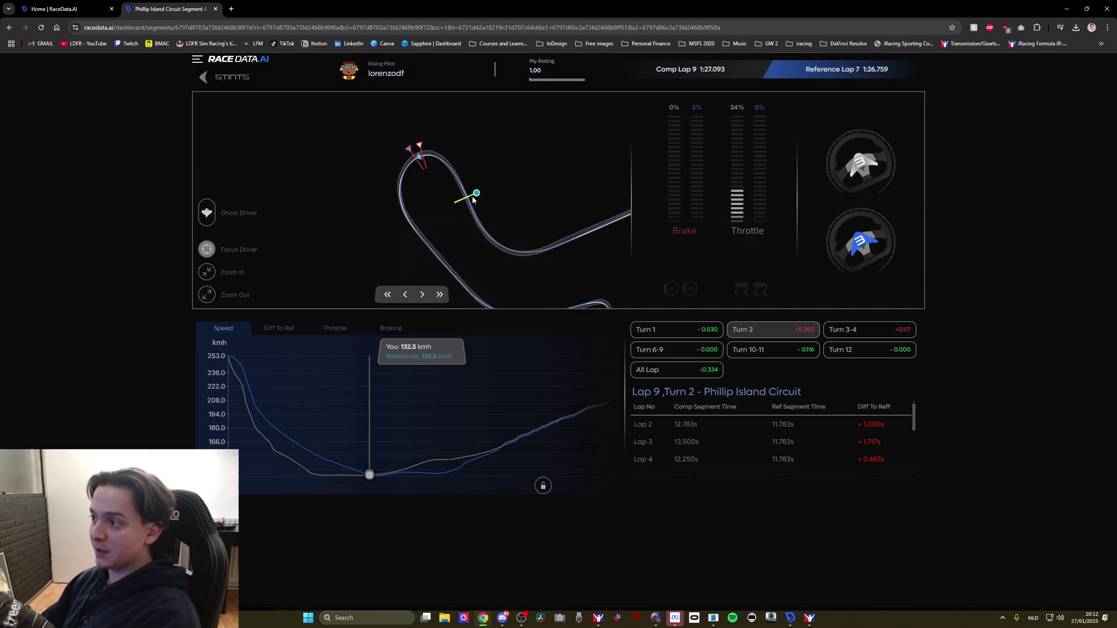
mouse_move(490, 239)
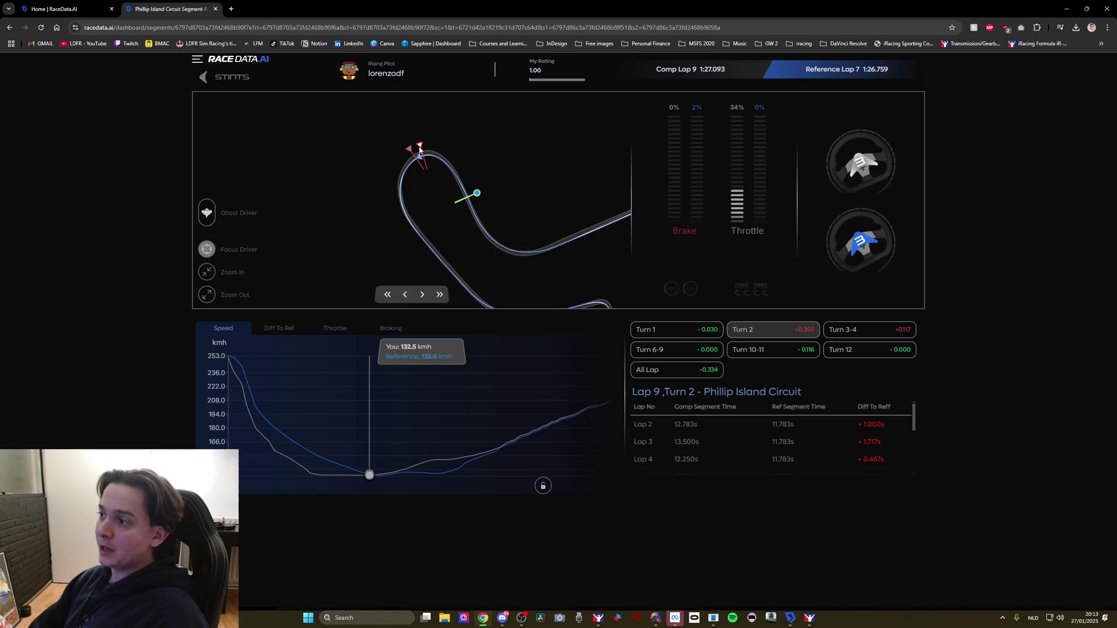
mouse_move(419, 150)
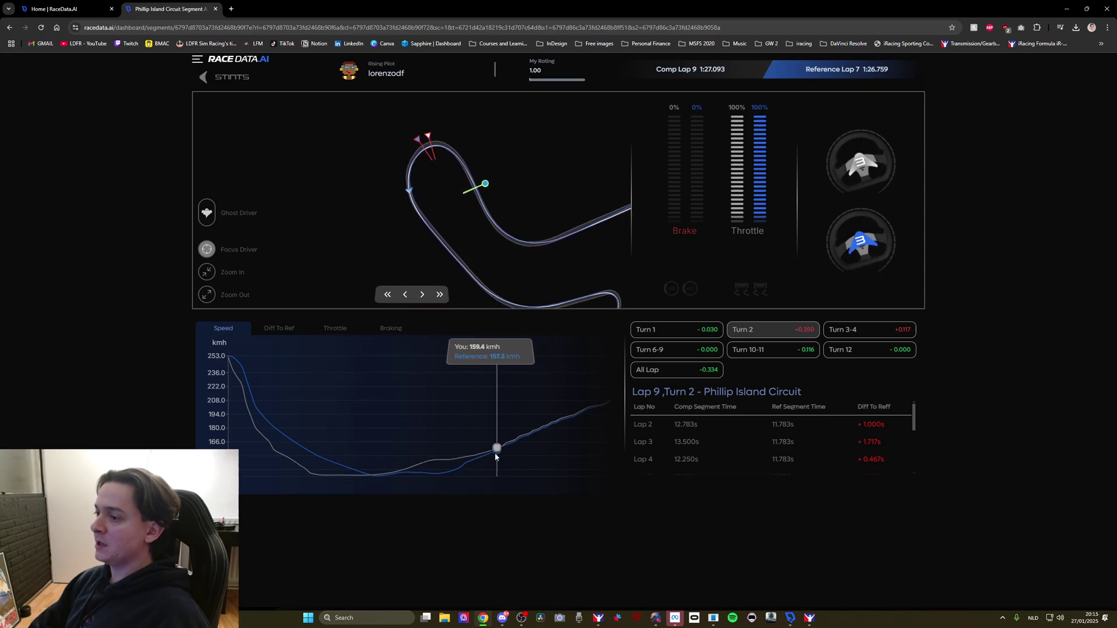
Show throttle traces for Lap 9 versus the reference on the Turn 2 chart
left_click(330, 329)
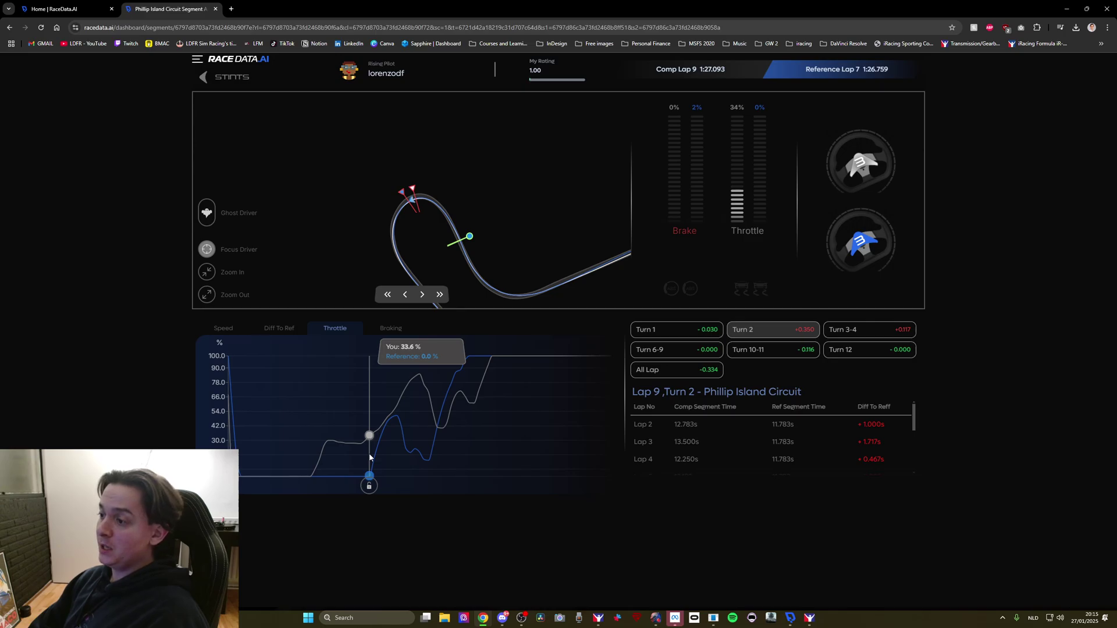
Show braking traces on the Turn 2 analysis chart
left_click(390, 328)
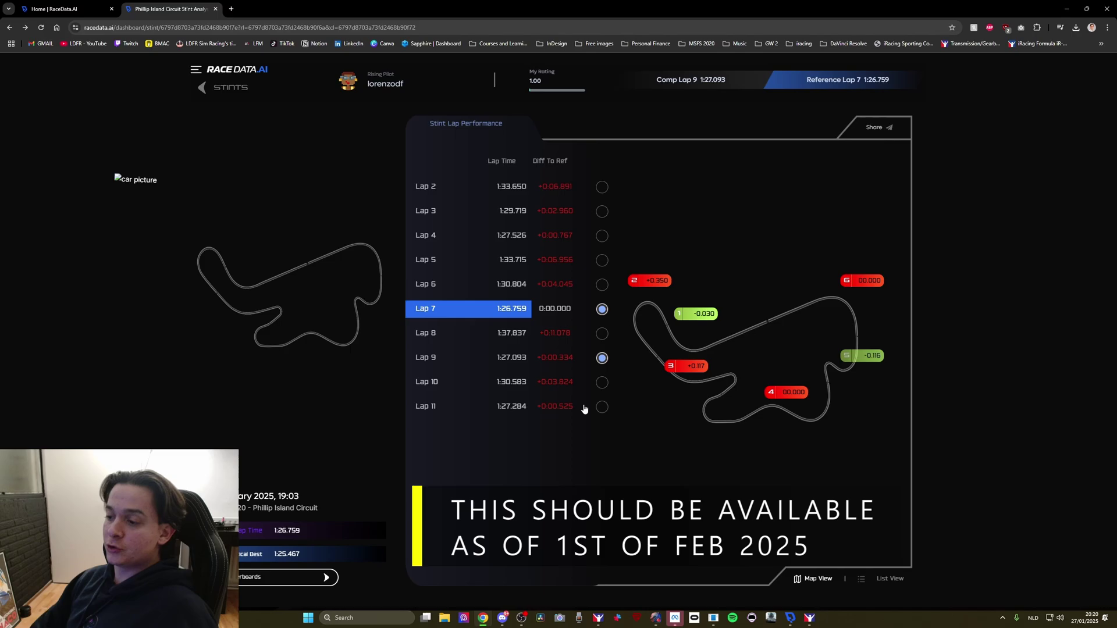
Open the racing leaderboards in a new tab
left_click(265, 579)
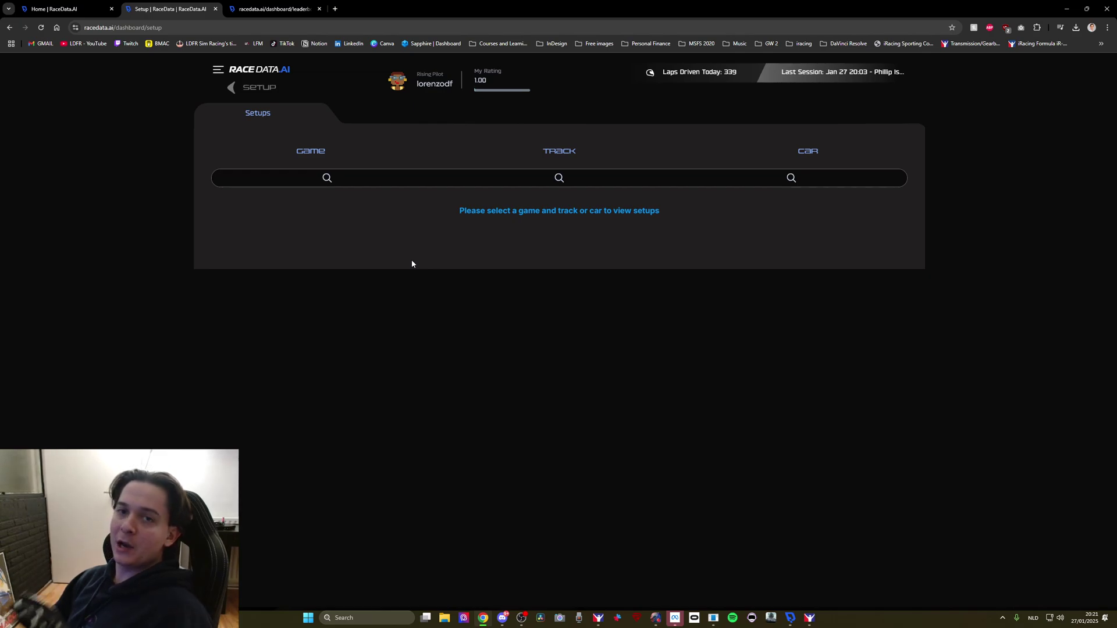
Filter setups to Assetto Corsa and scroll past Audi, Corvette and Ferrari to the Lamborghini Huracan ST setups
left_click(341, 179)
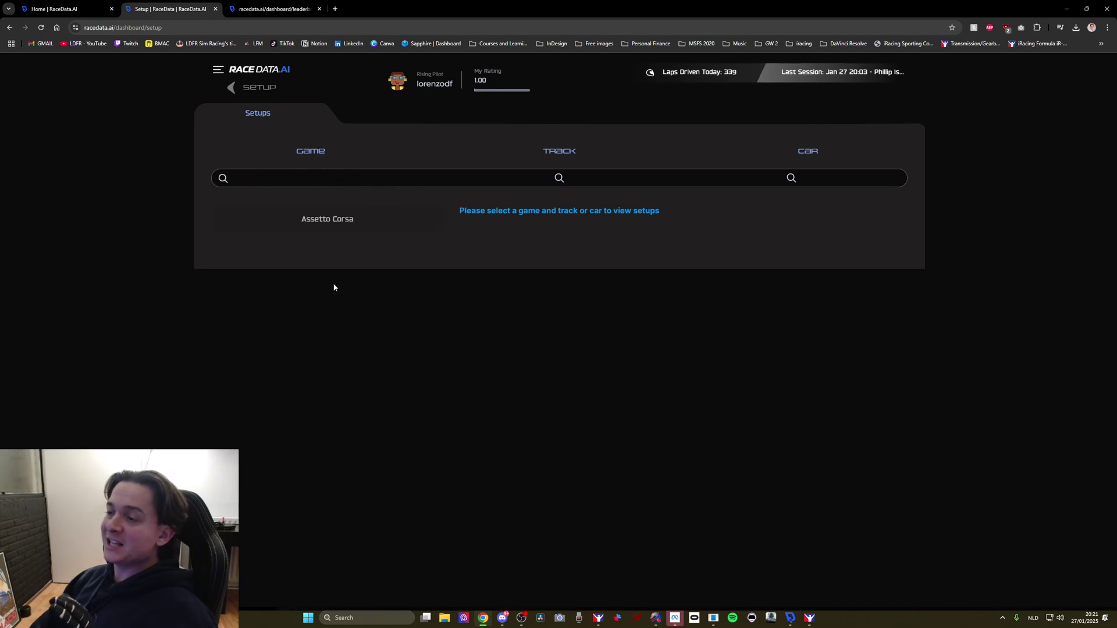
left_click(328, 226)
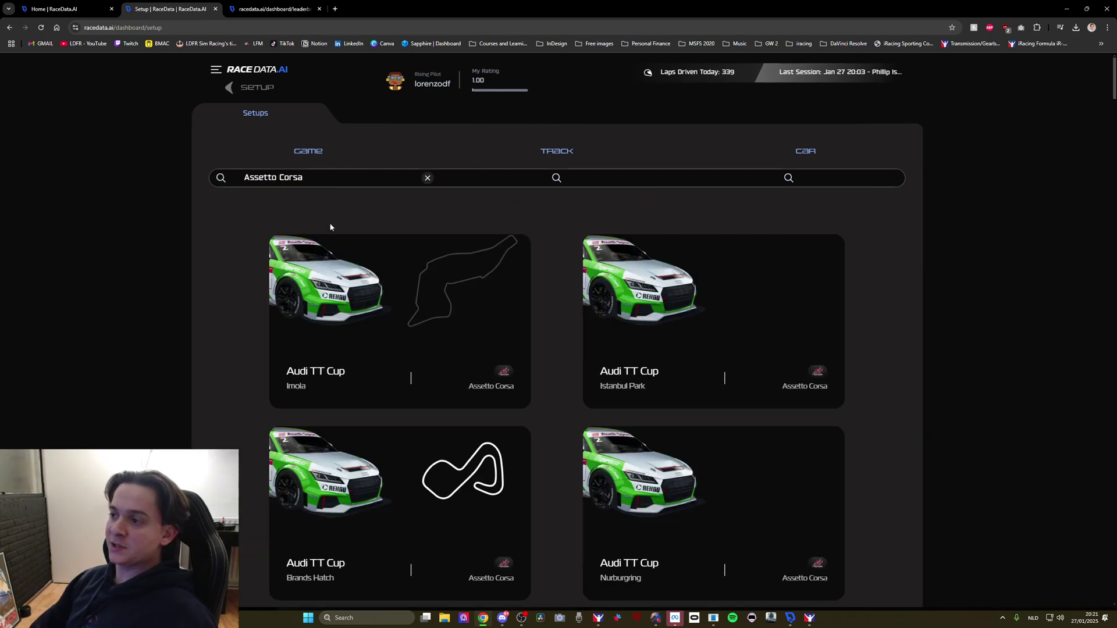
scroll(703, 245, "down", 2)
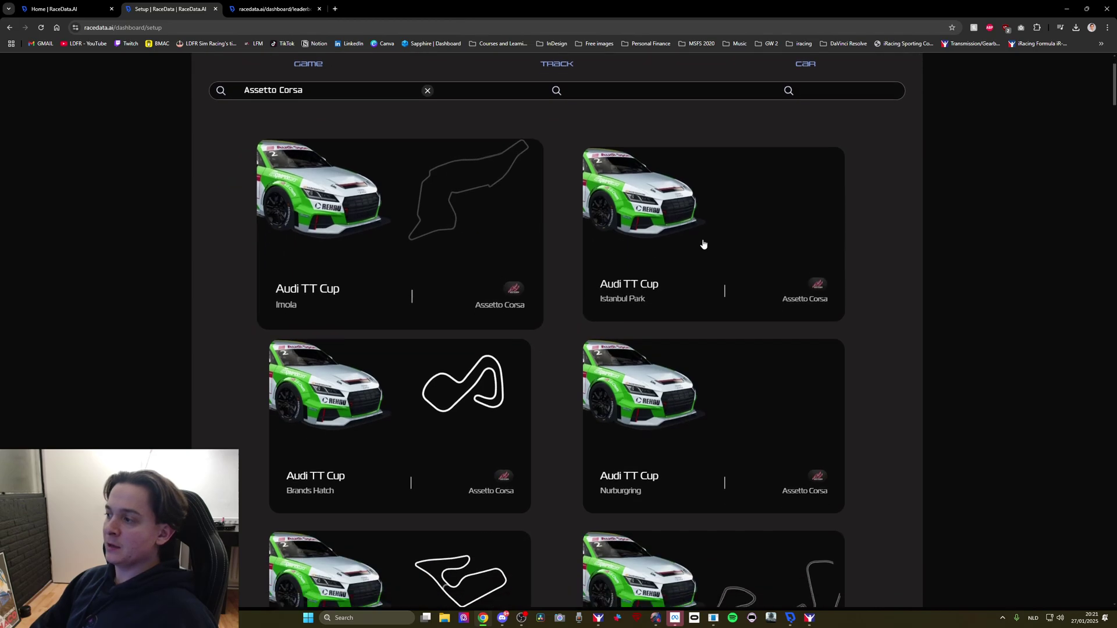
scroll(493, 419, "down", 3)
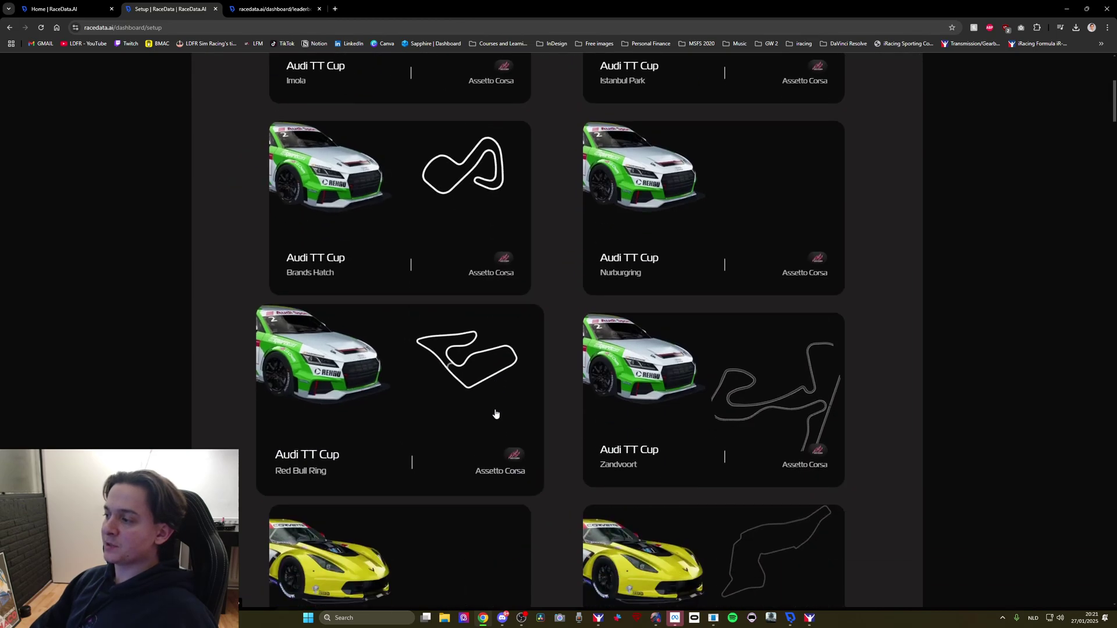
scroll(669, 384, "down", 8)
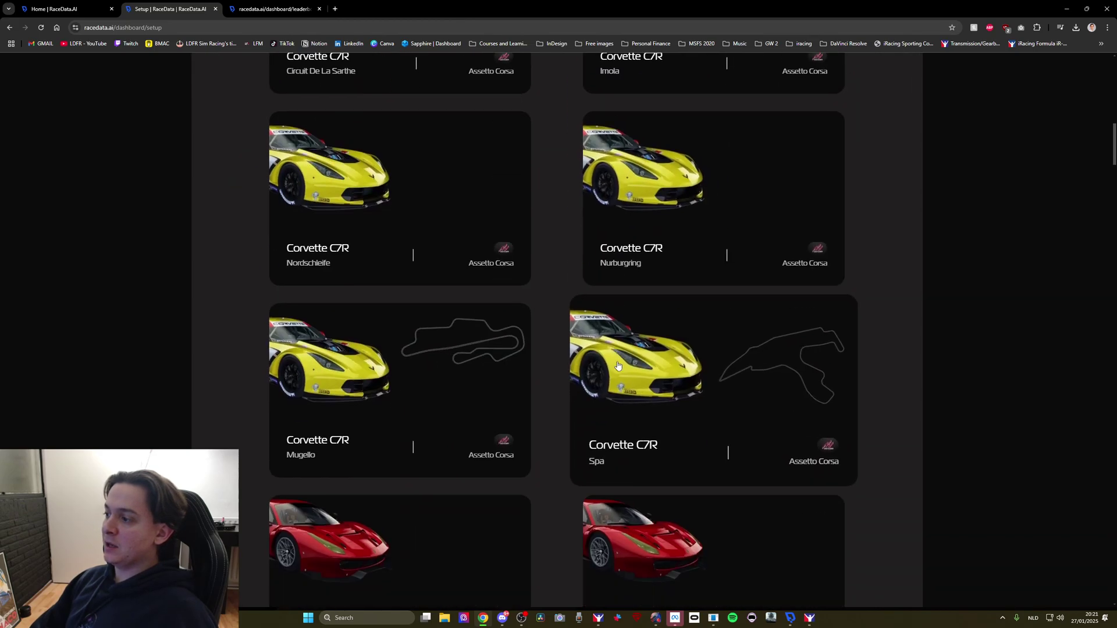
scroll(618, 365, "down", 5)
scroll(713, 424, "down", 7)
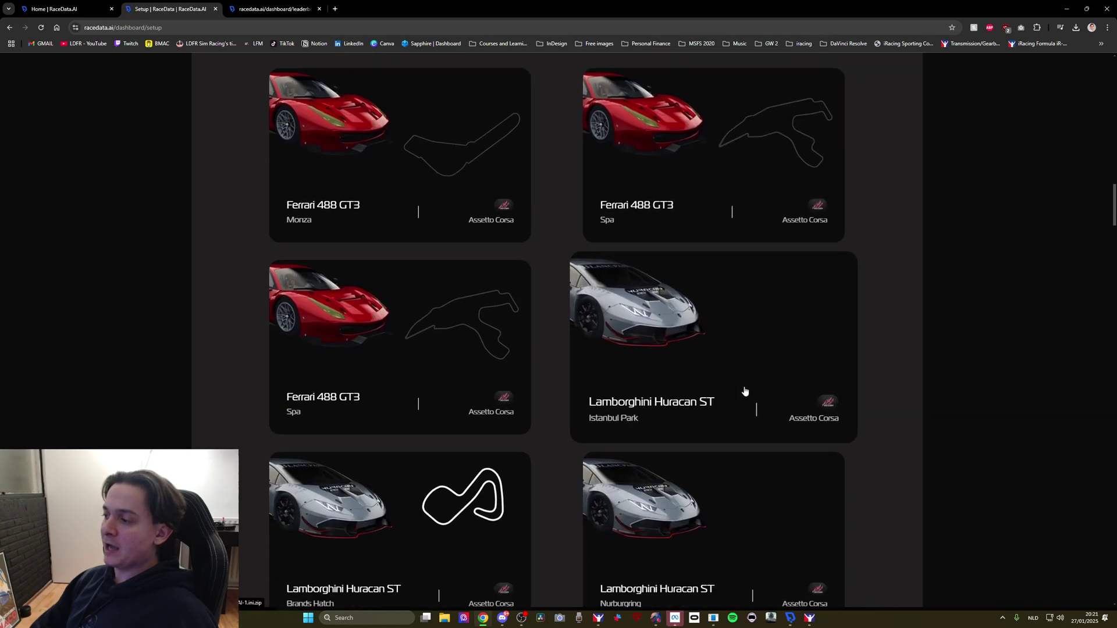
scroll(745, 390, "down", 4)
scroll(687, 420, "down", 1)
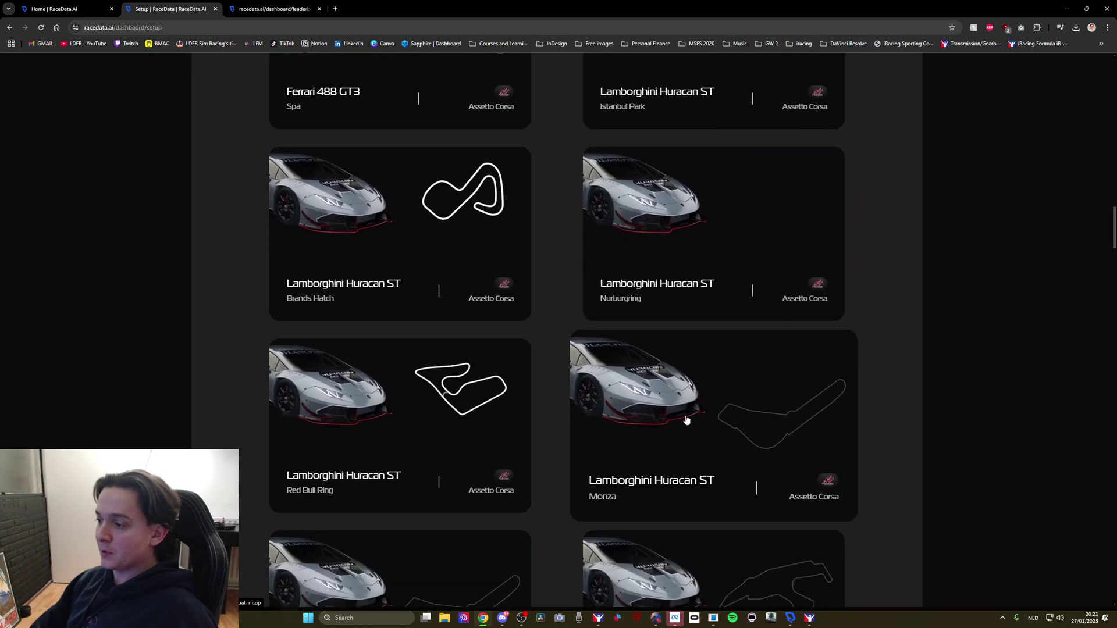
scroll(686, 420, "down", 3)
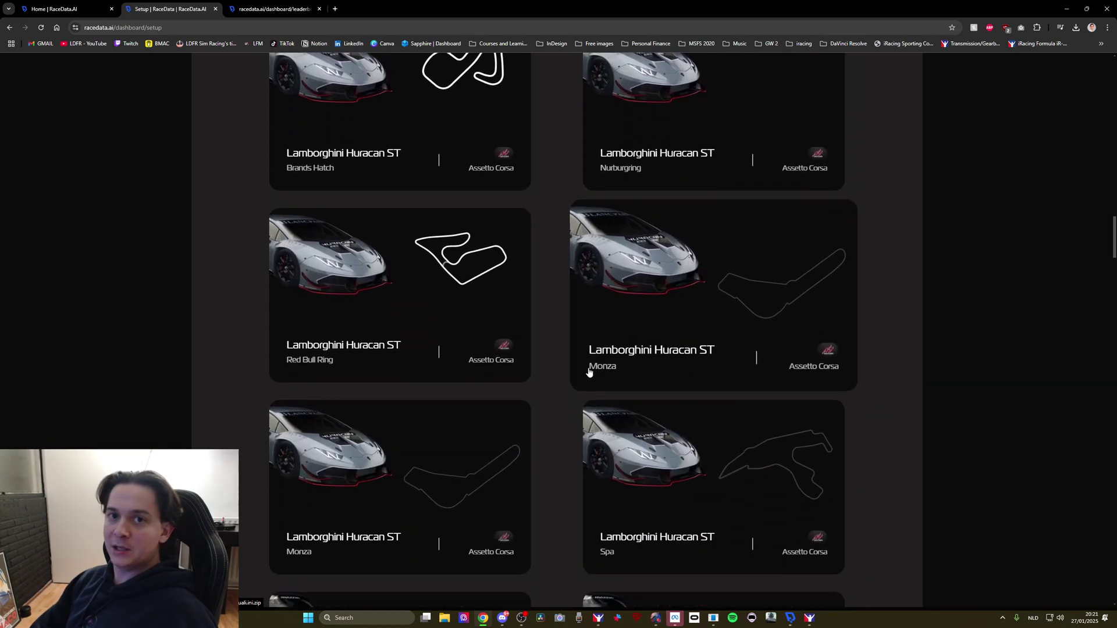
scroll(589, 372, "down", 6)
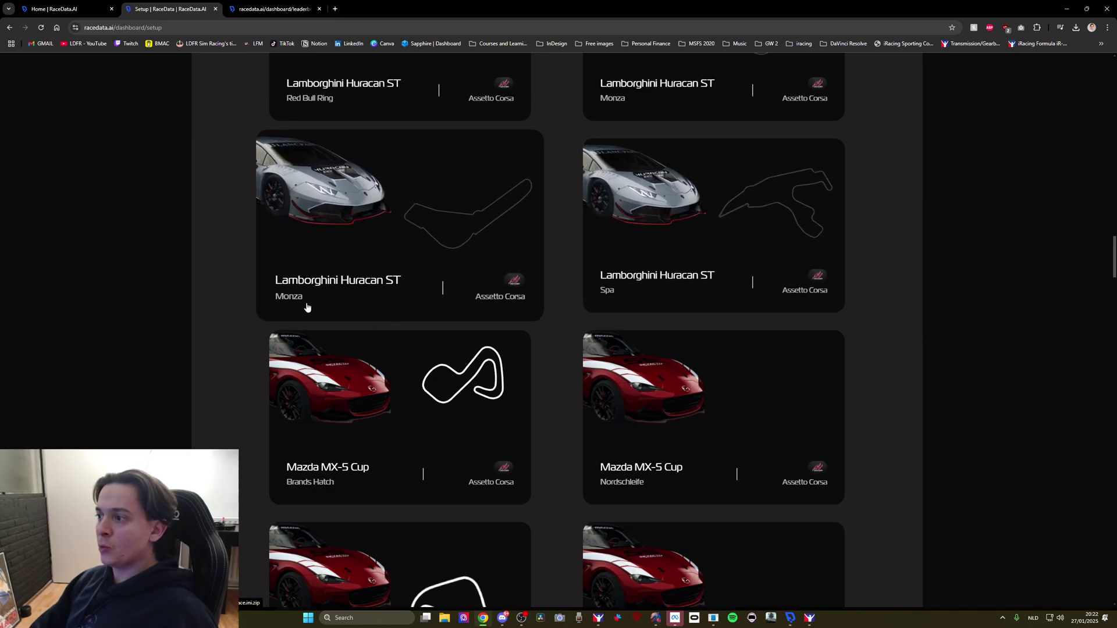
Download the Lamborghini Huracan ST Spa setup as a 544 B zip
left_click(701, 260)
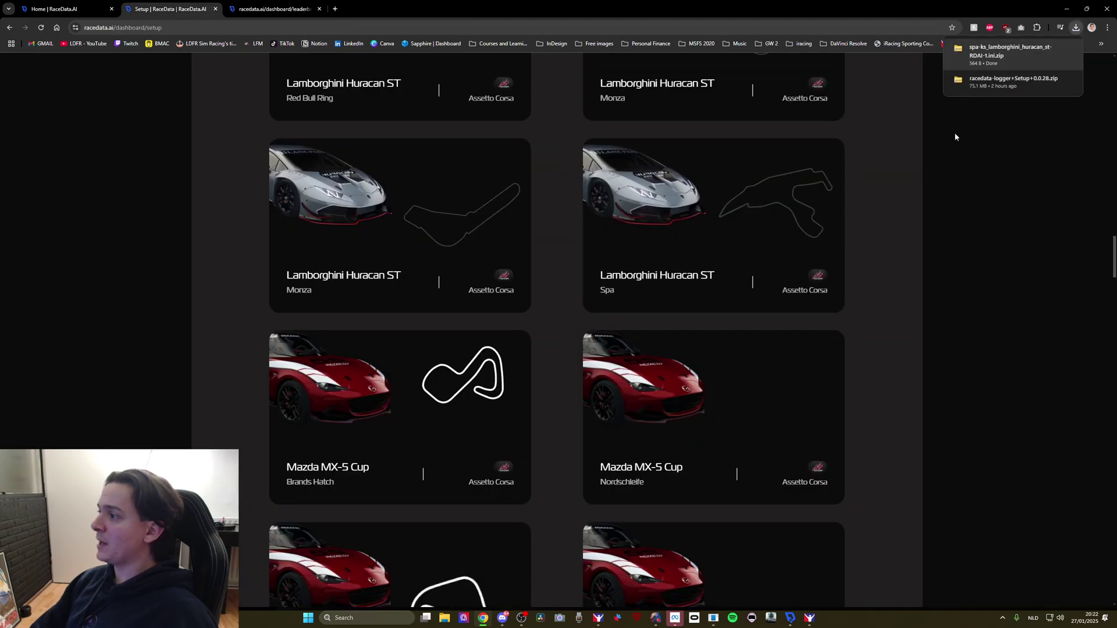
scroll(756, 237, "down", 2)
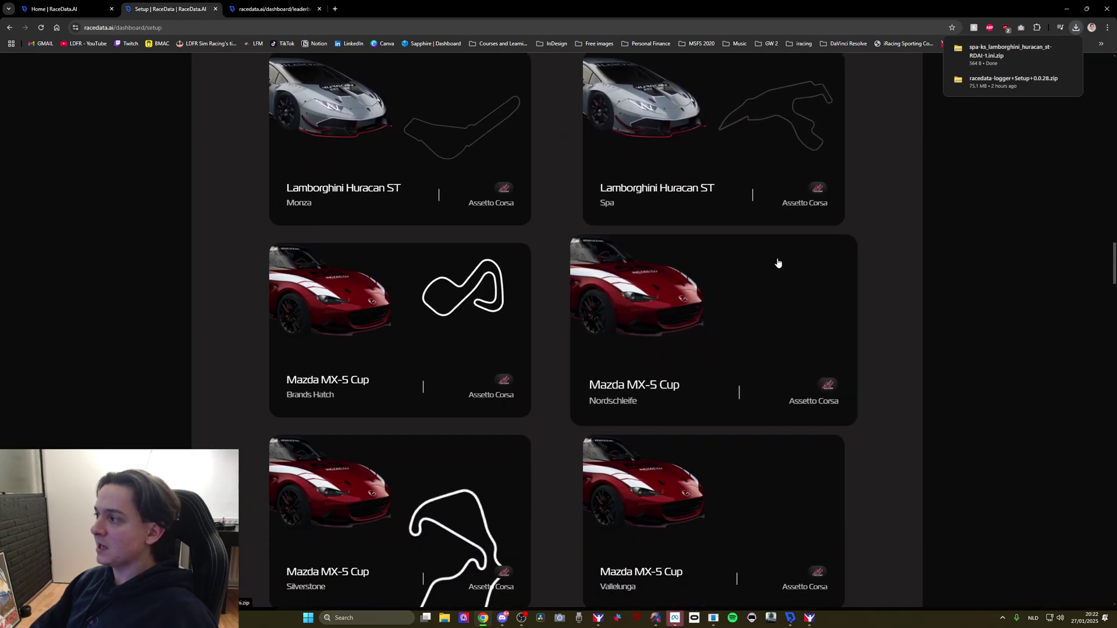
scroll(756, 244, "up", 2)
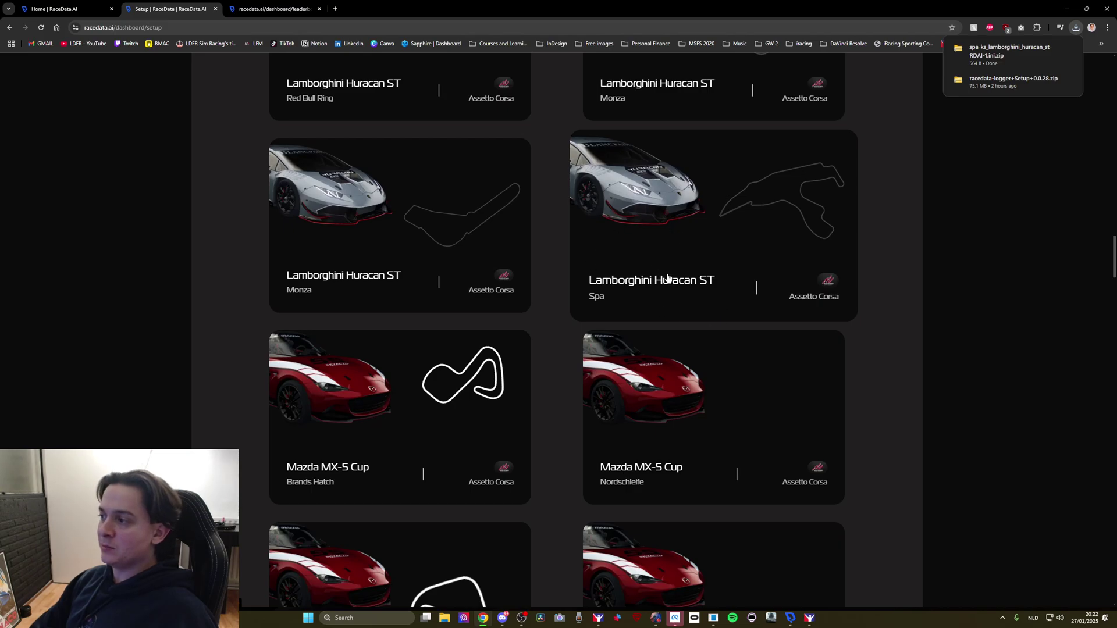
Browse the setup cards down through the Mazda, McLaren and Mercedes AMG GT3 entries
scroll(469, 371, "down", 3)
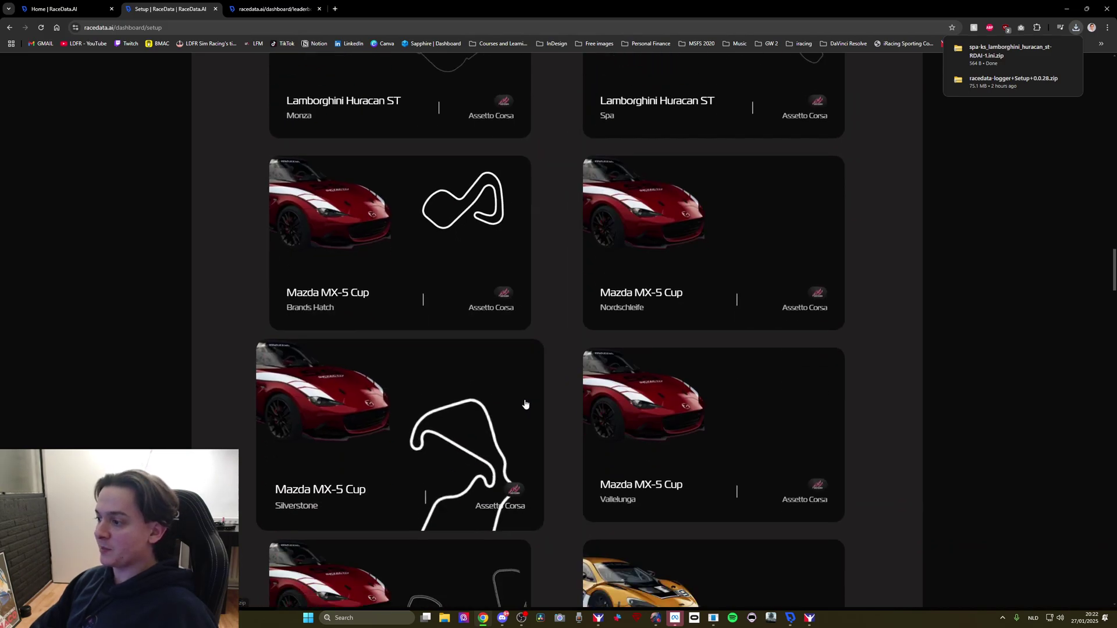
scroll(633, 404, "down", 10)
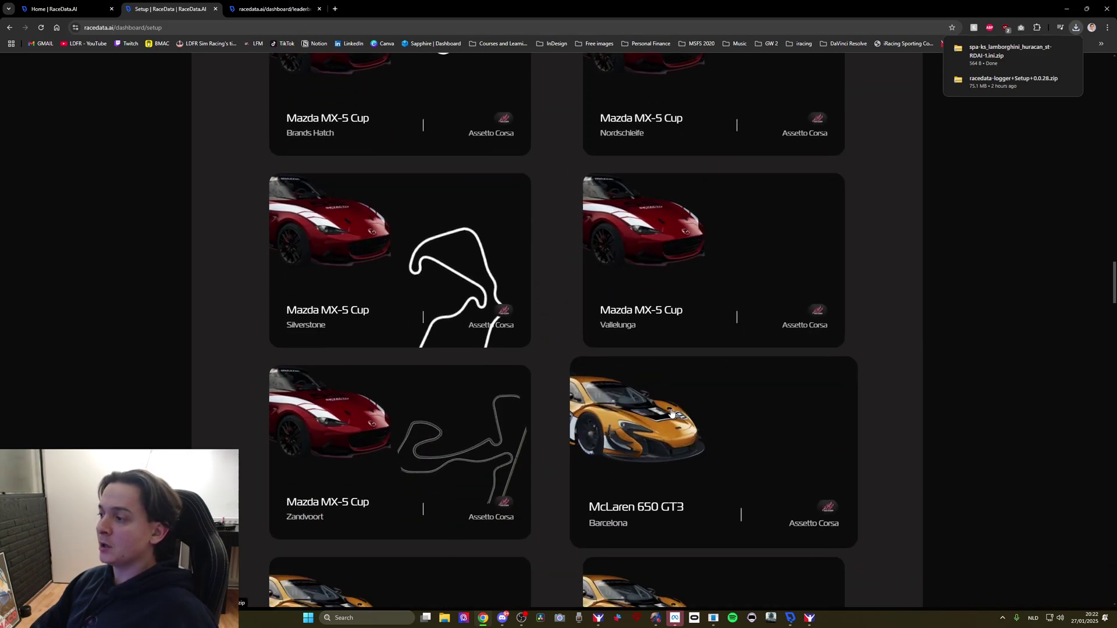
scroll(499, 444, "down", 4)
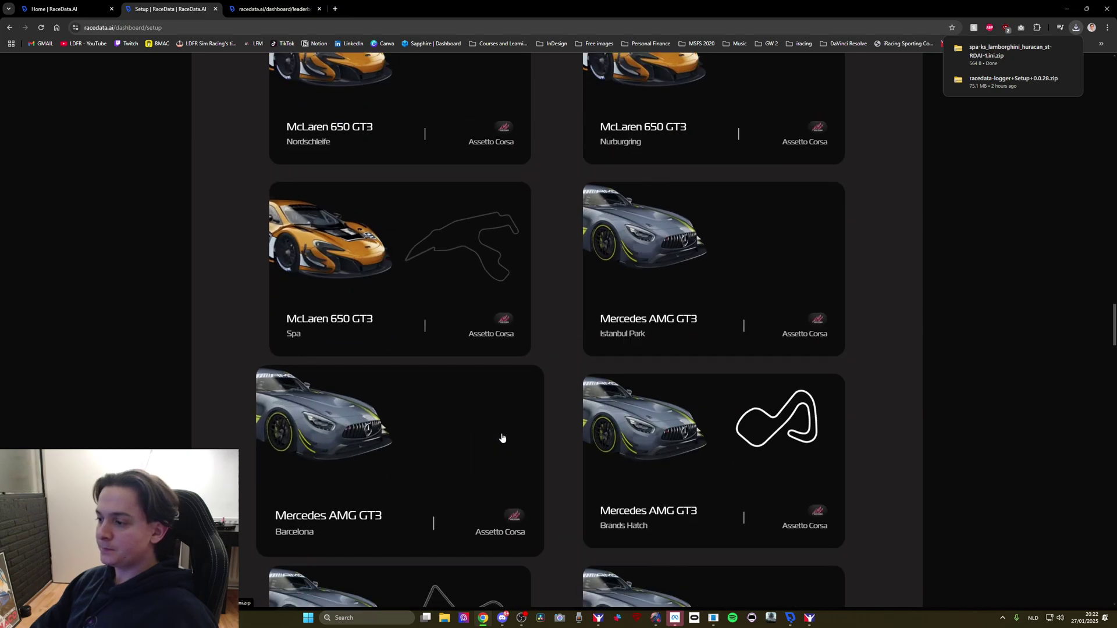
scroll(502, 437, "down", 14)
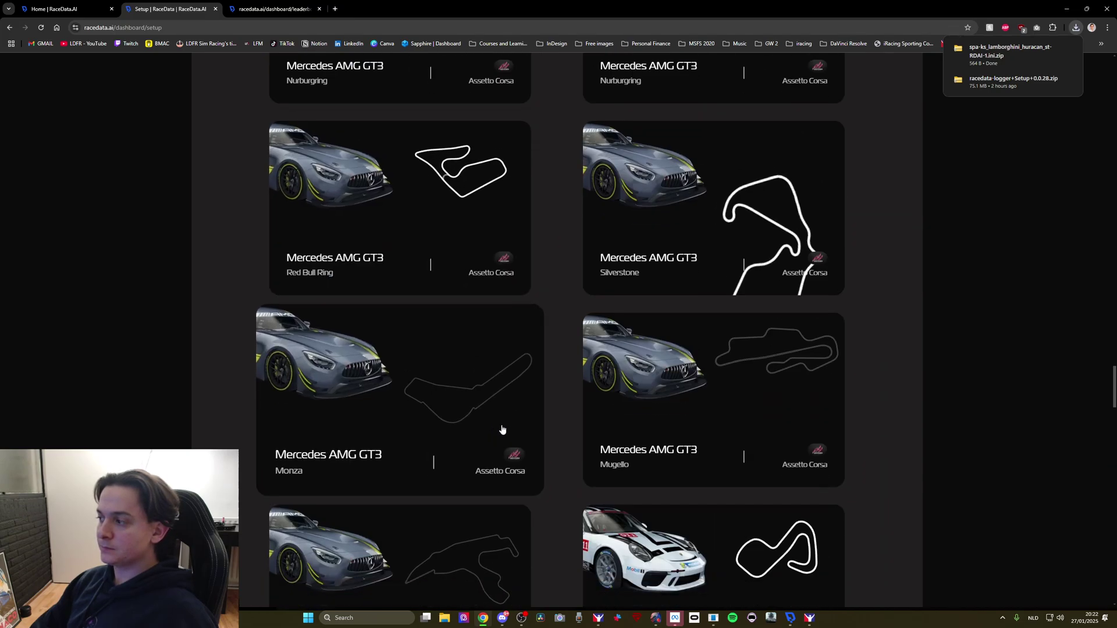
scroll(502, 429, "down", 9)
scroll(506, 418, "up", 5)
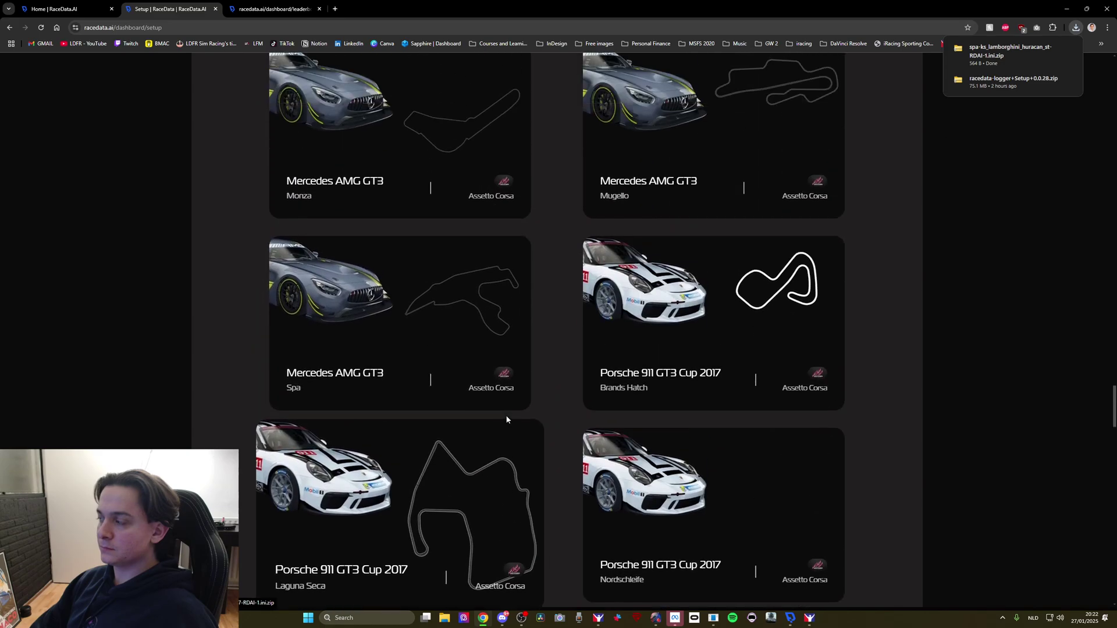
scroll(506, 419, "up", 8)
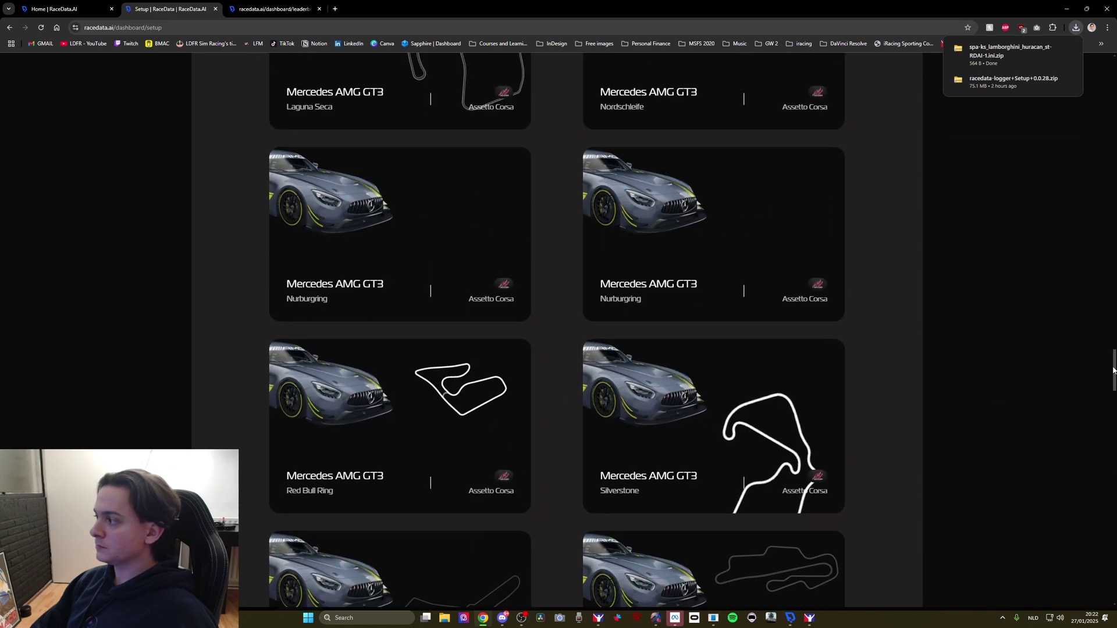
Clear the Assetto Corsa game filter and dismiss the game suggestions without choosing one
left_click_drag(1112, 369, 1107, 63)
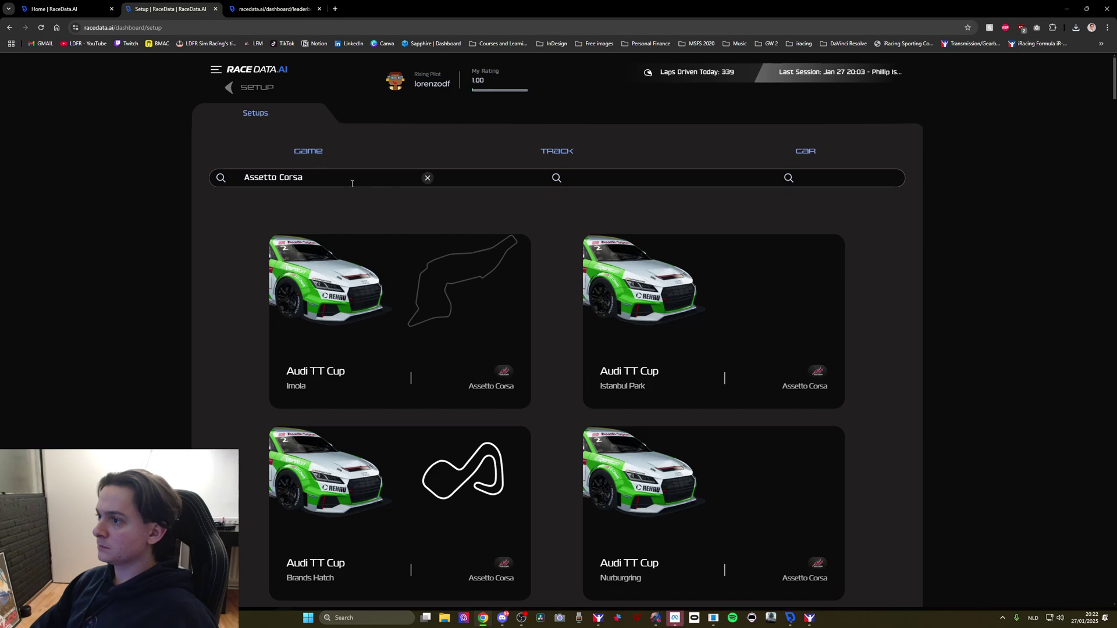
left_click(427, 177)
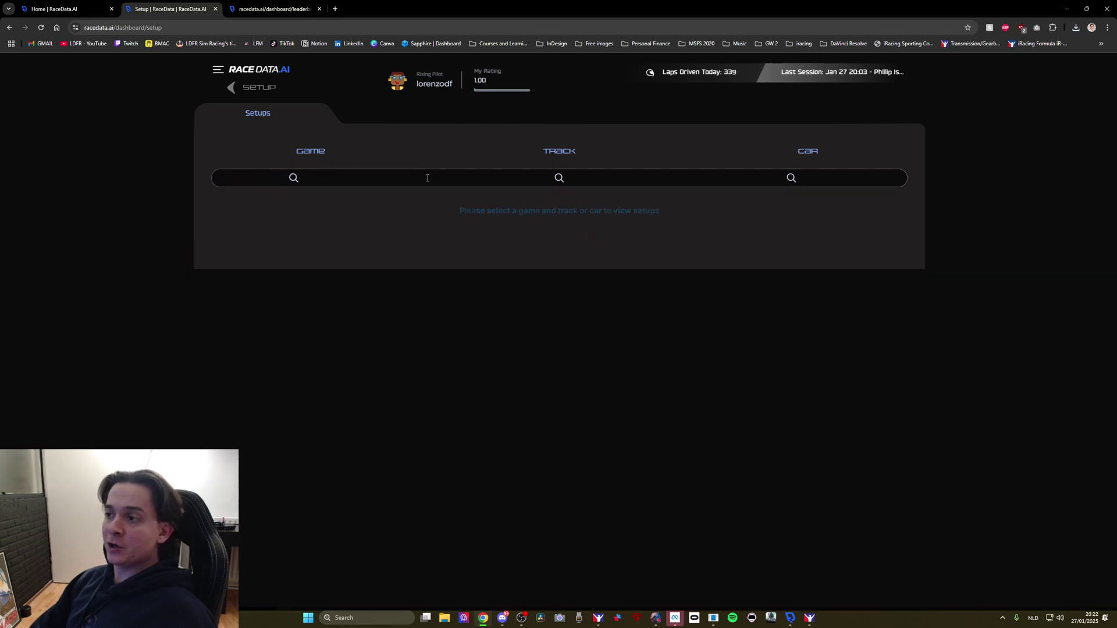
left_click(427, 178)
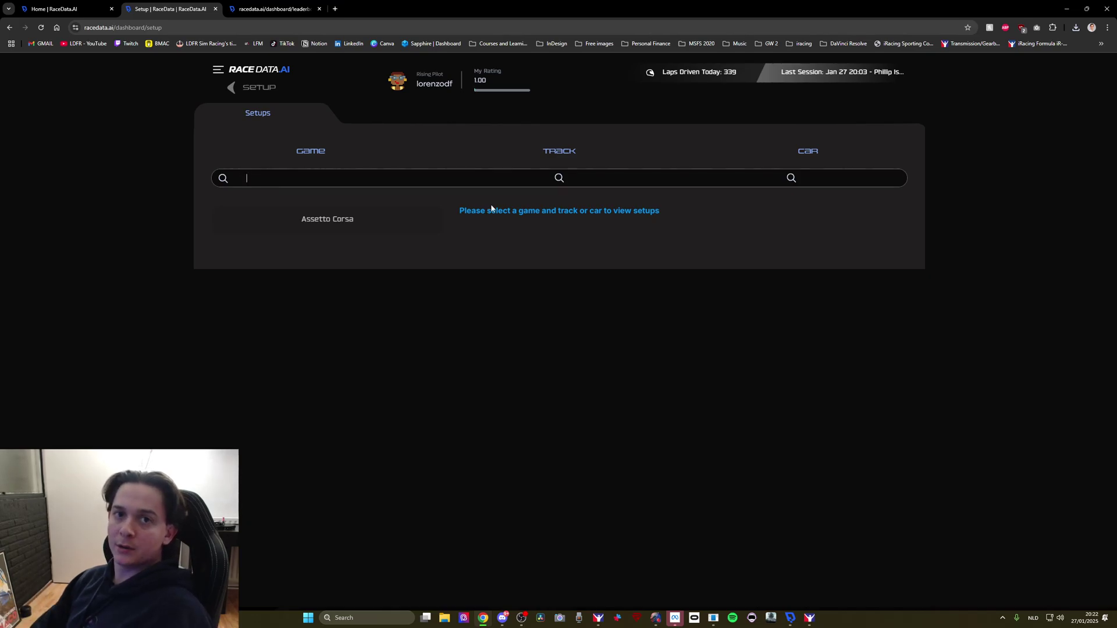
left_click(244, 92)
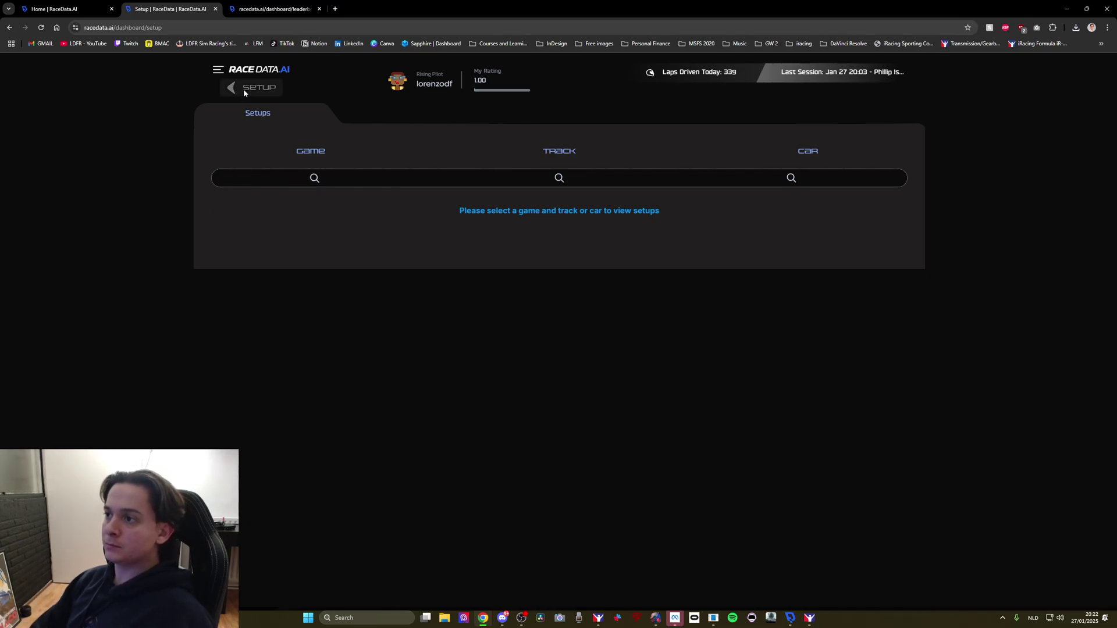
Return from the setups page to the dashboard home and open its side navigation menu
left_click(244, 89)
left_click(219, 71)
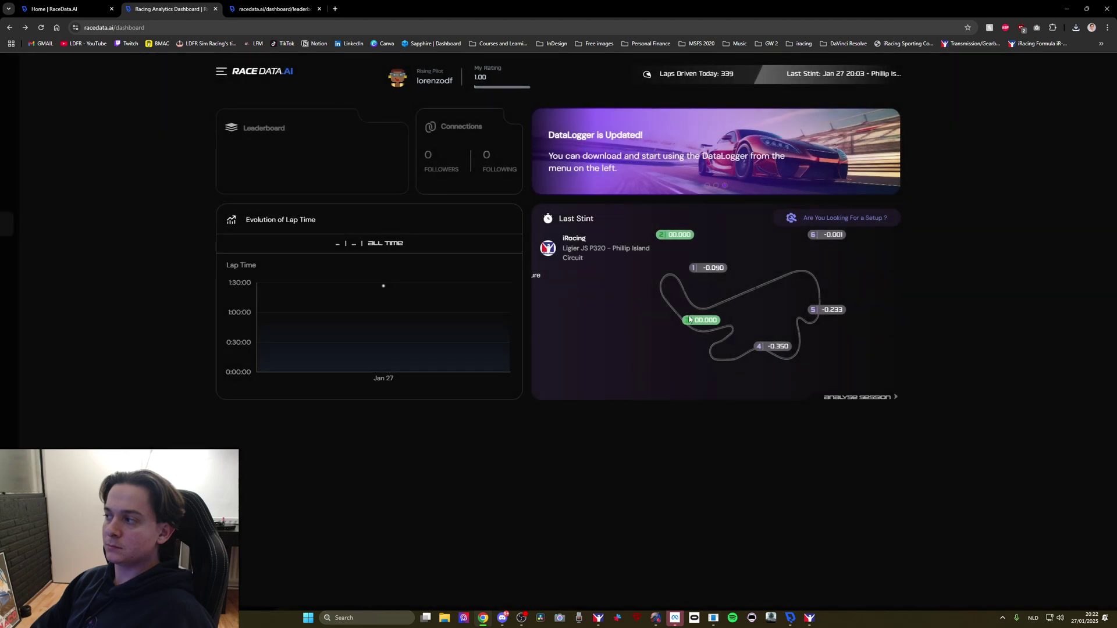
Open a new browser tab before switching to the iRacing cockpit footage
left_click(834, 225)
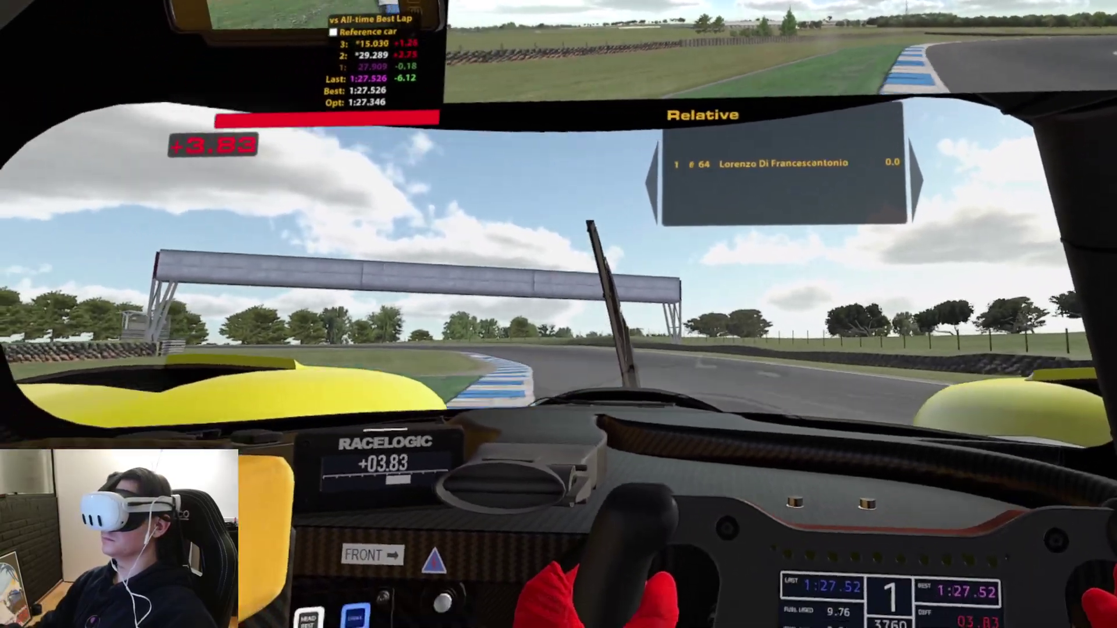